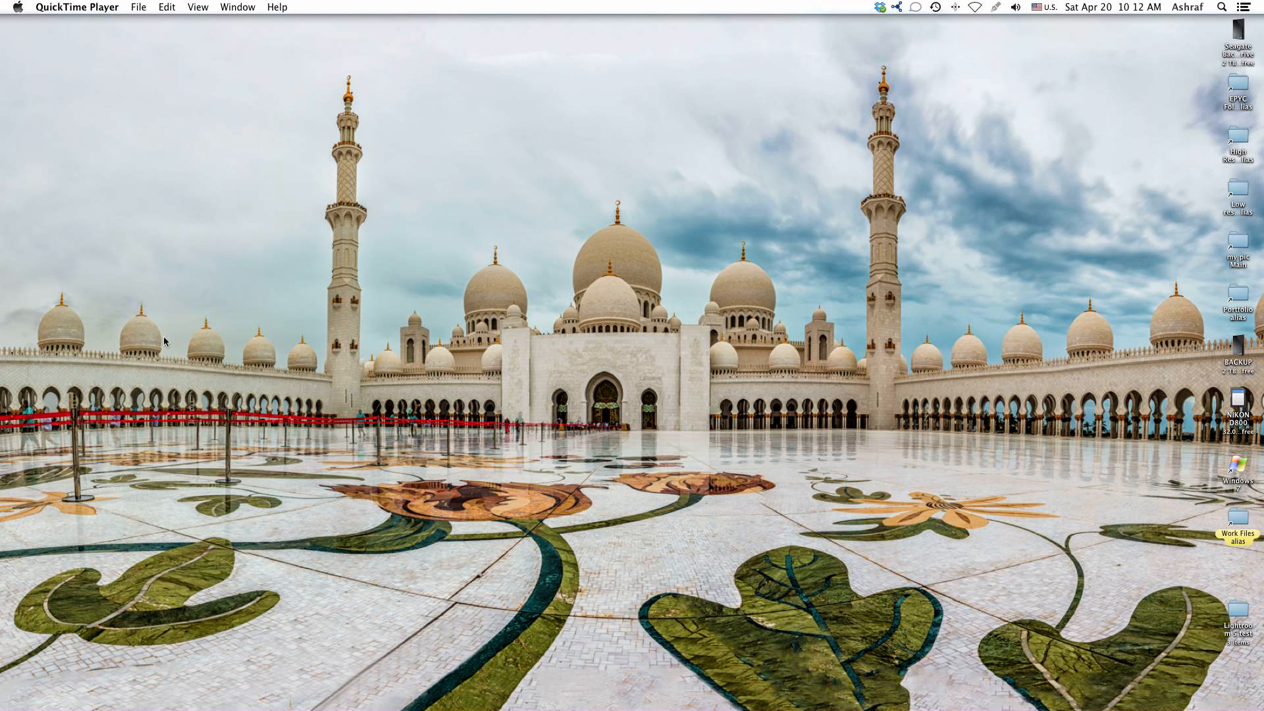
Switch to Lightroom and open the Al Aqqah photo DSC_5685.NEF in the Develop module
mouse_move(2, 302)
left_click(33, 294)
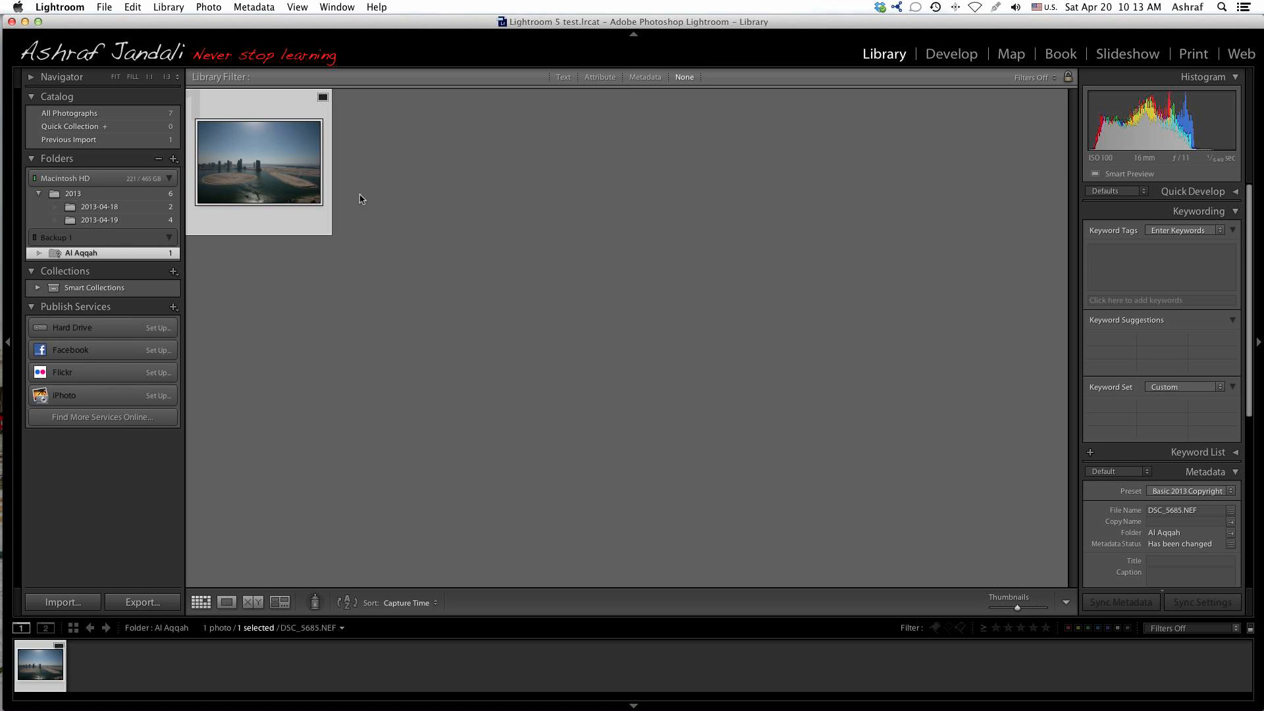
left_click(286, 170)
double_click(286, 169)
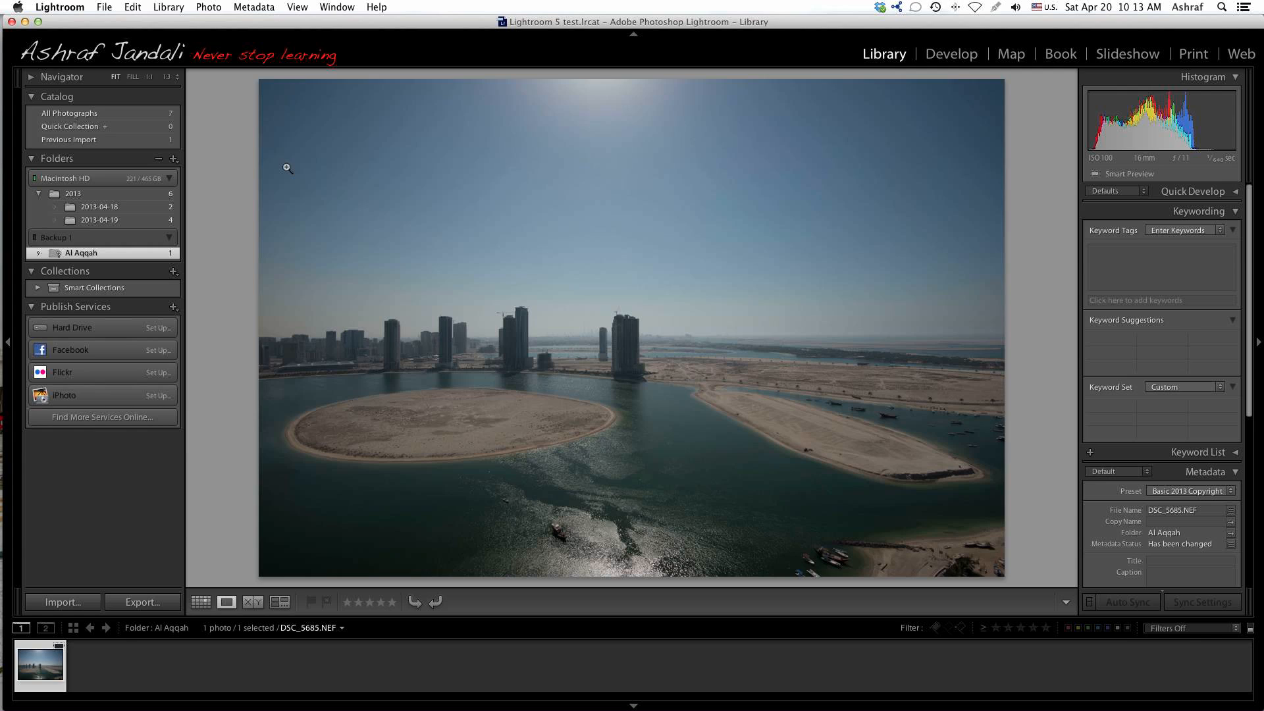
key("d")
key("d")
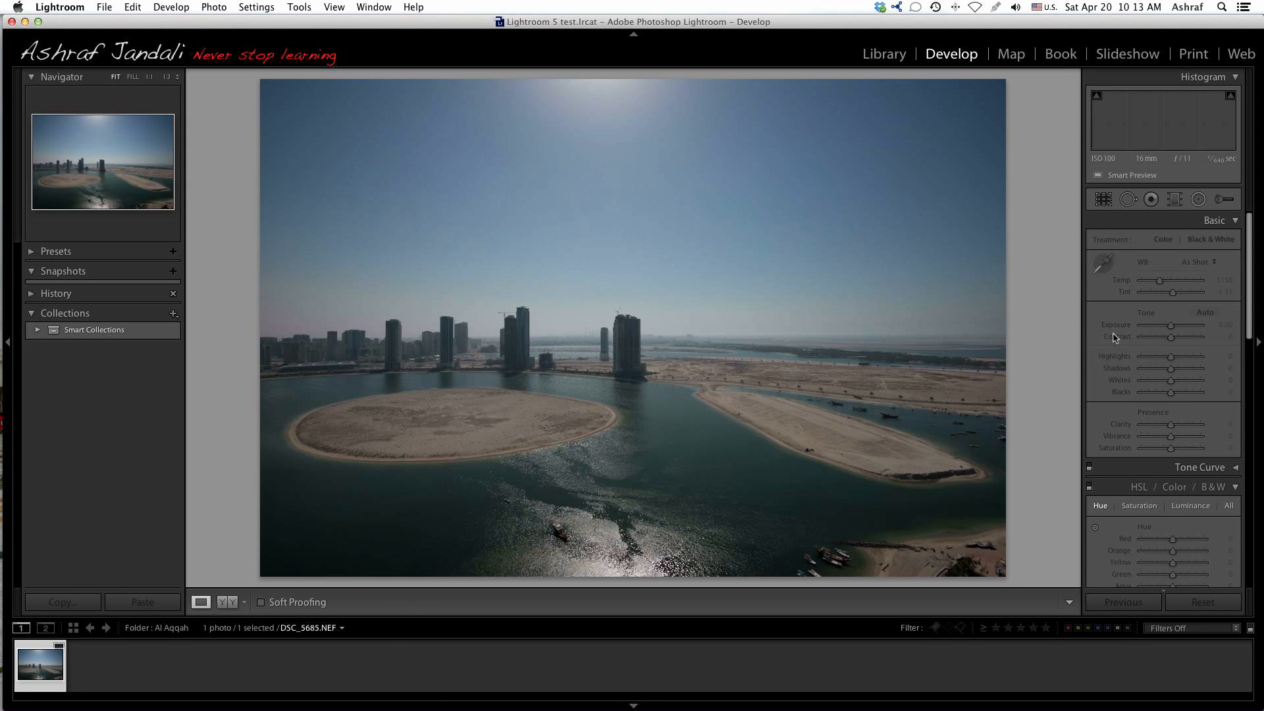
Try exposure +1.95, highlights -100 and exposure +0.75 on the seascape photo, and reset its develop settings
left_click_drag(1171, 329, 1182, 328)
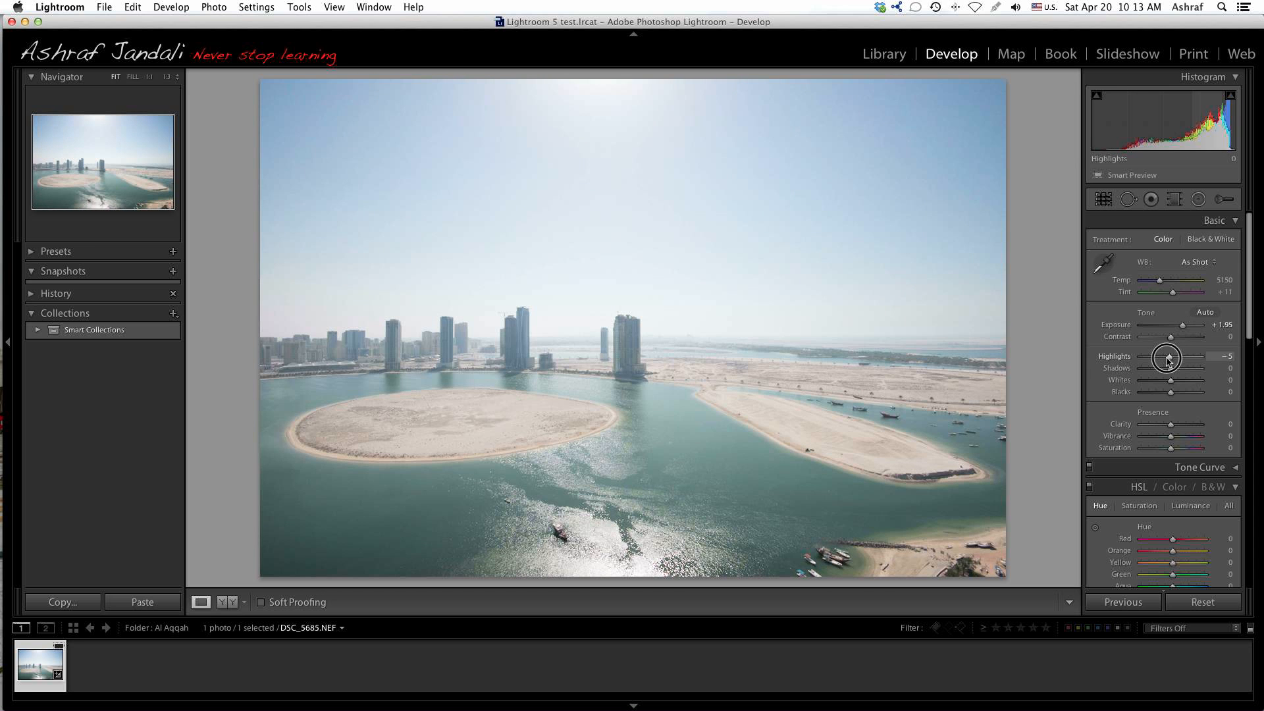
left_click_drag(1172, 358, 1141, 357)
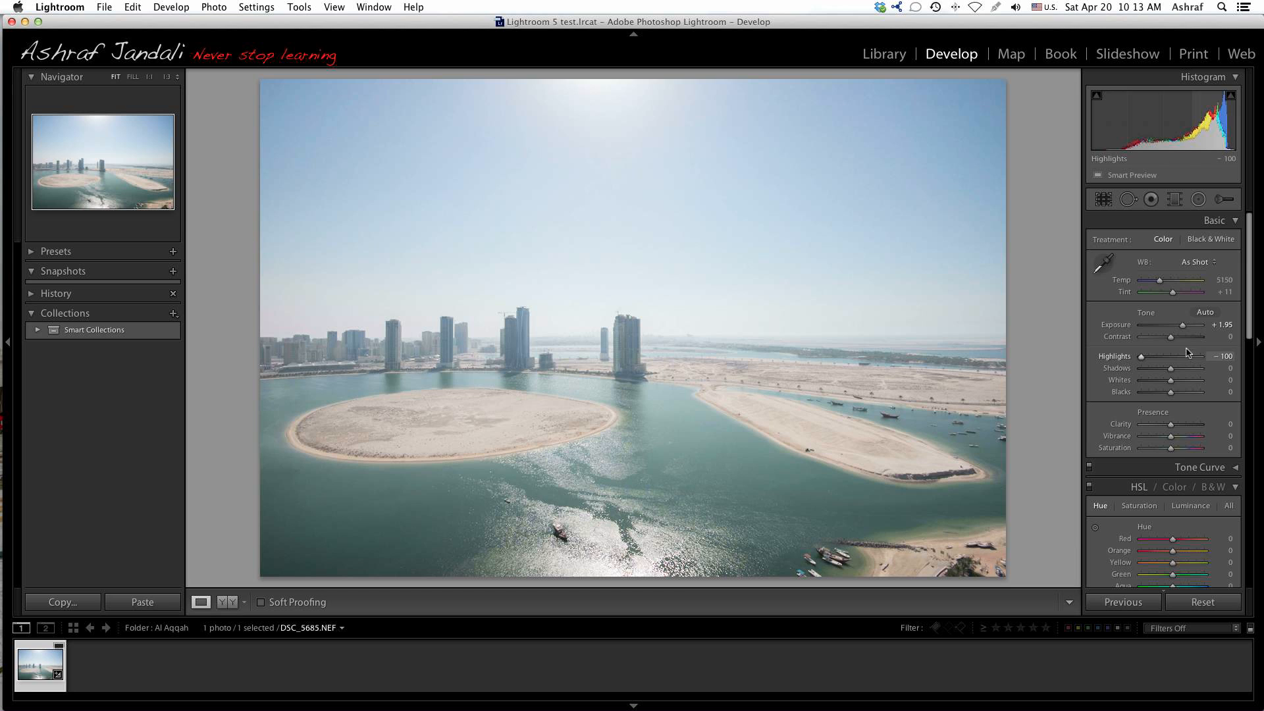
left_click_drag(1184, 327, 1175, 326)
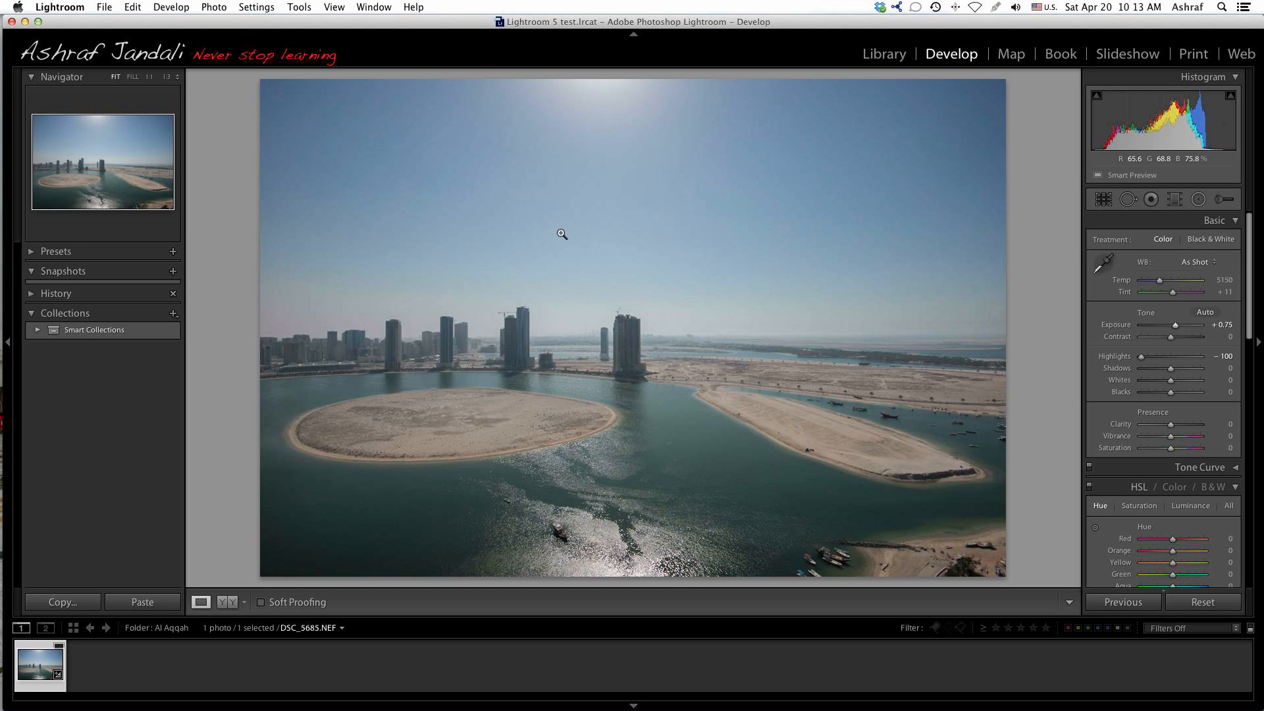
left_click(1202, 603)
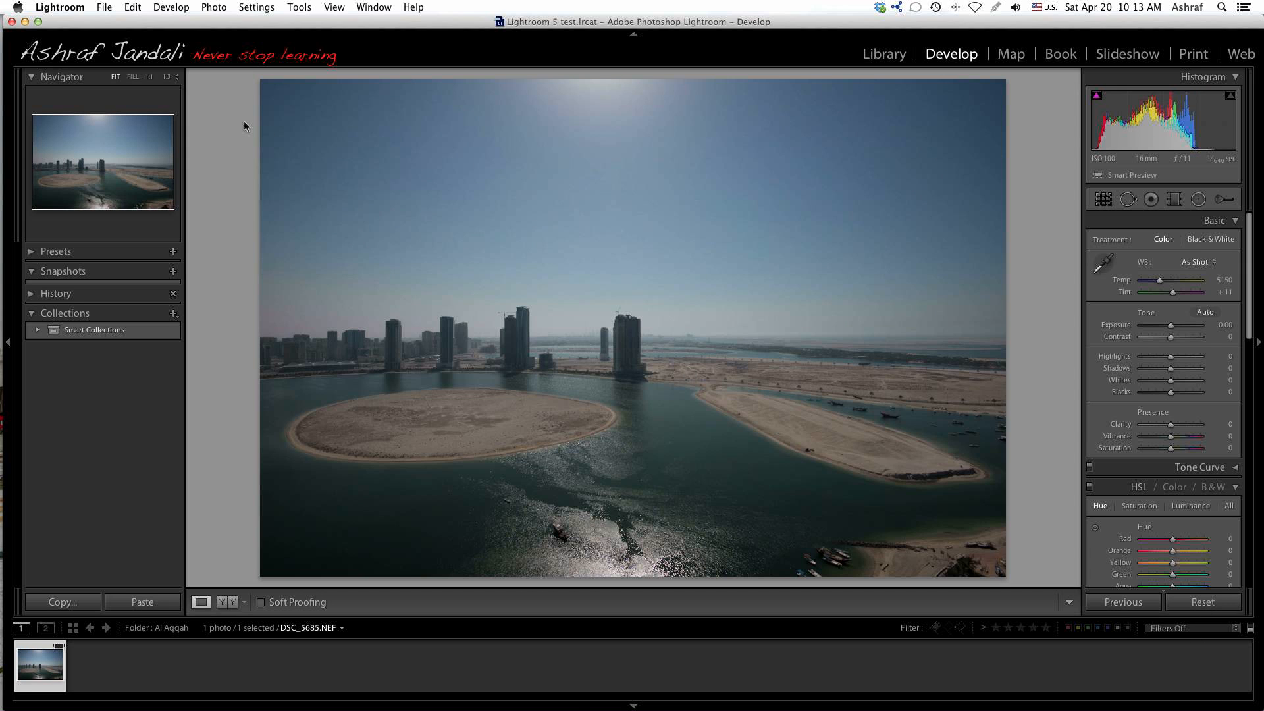
Open the photo import dialog to examine its smart preview option, and close it without importing
key("super+shift+i")
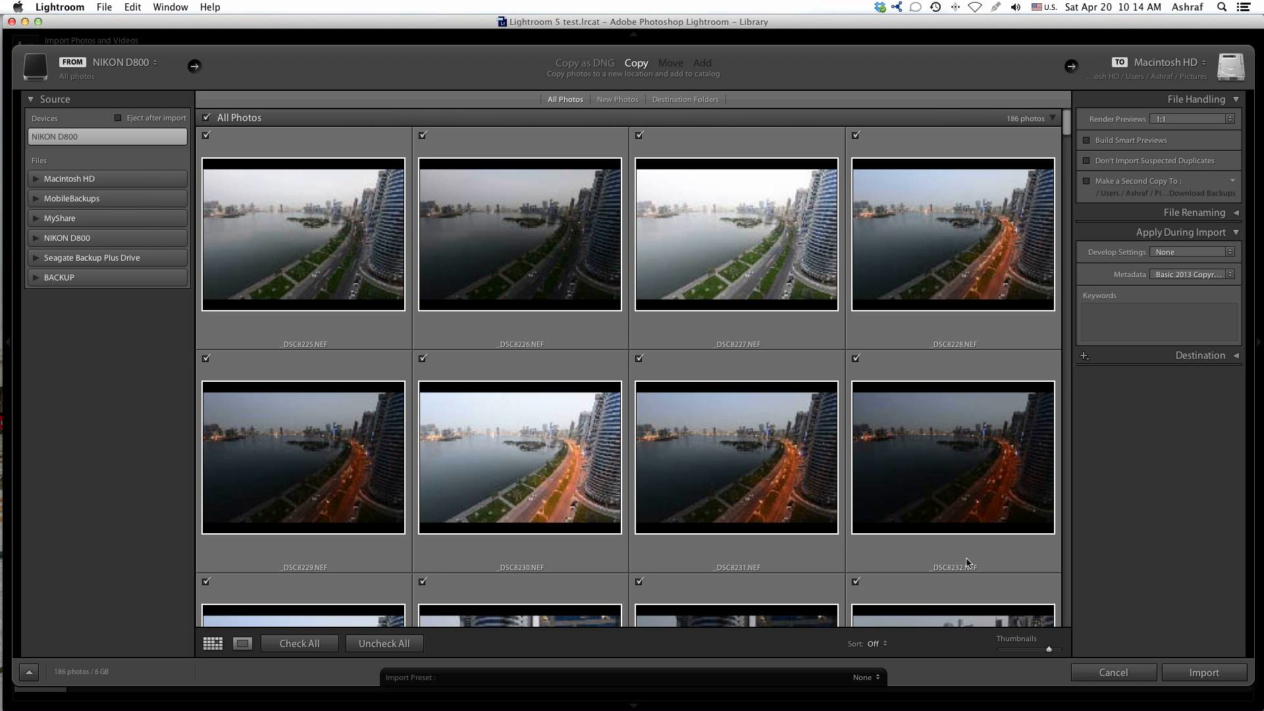
left_click(1079, 674)
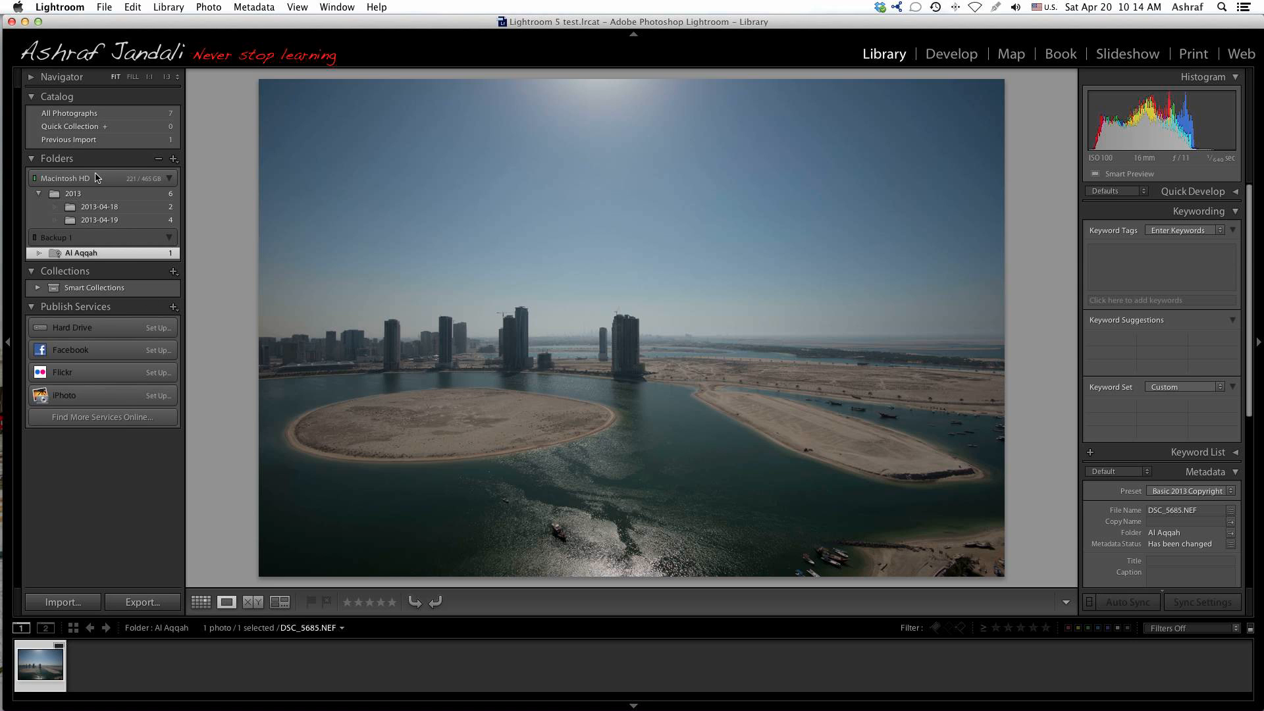
Open the 2013 folder and inspect the sky and tower top of _DSC8239.NEF at close zoom for dust spots
left_click(108, 193)
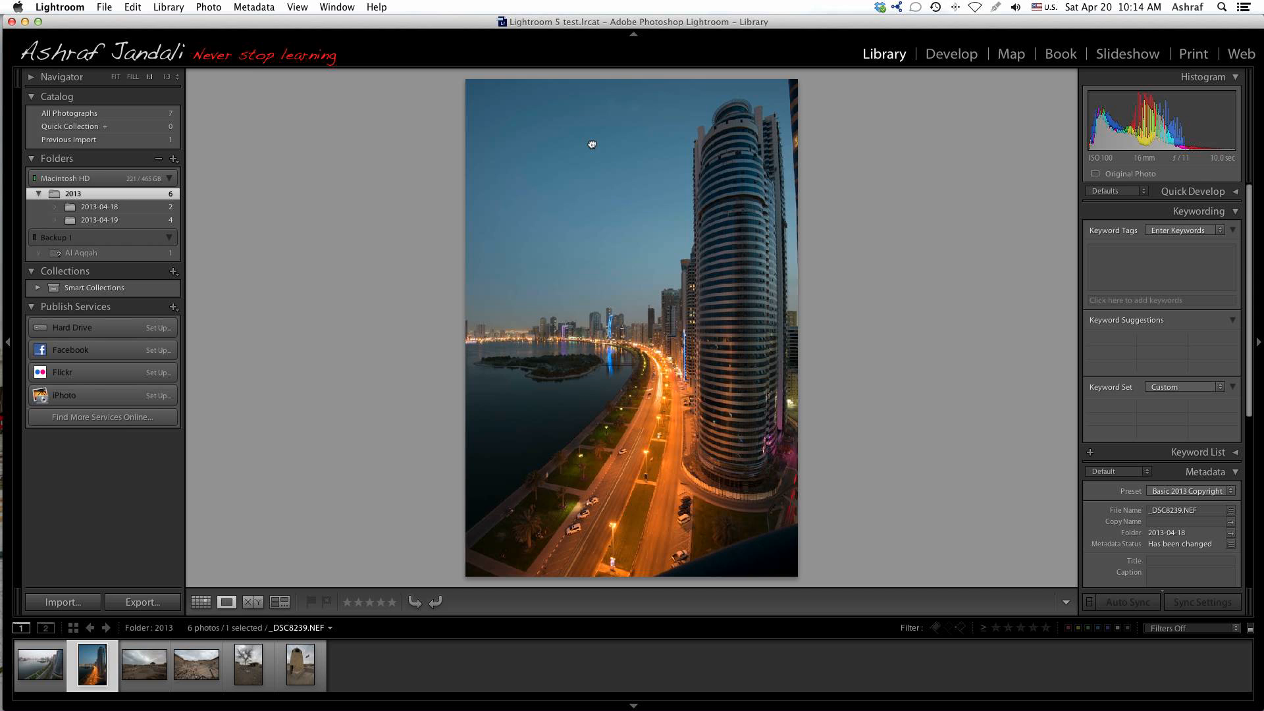
left_click(559, 155)
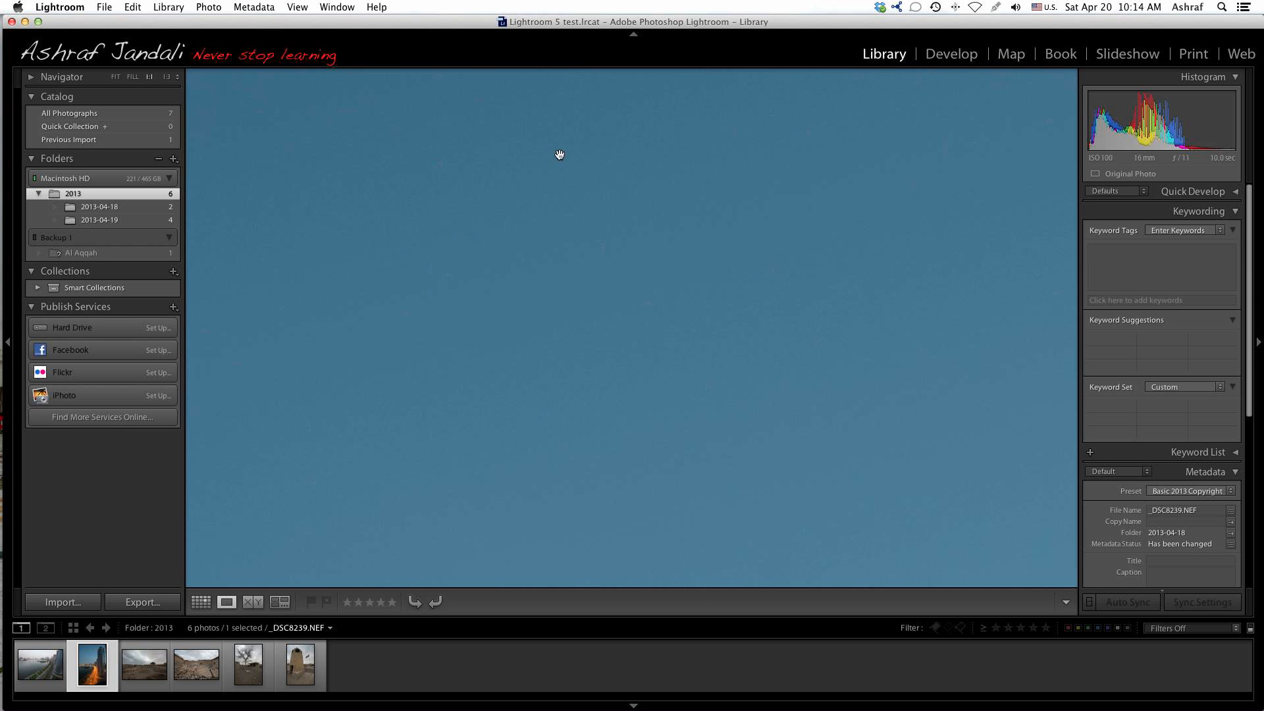
left_click_drag(422, 186, 660, 575)
left_click_drag(502, 300, 562, 686)
left_click_drag(555, 446, 932, 244)
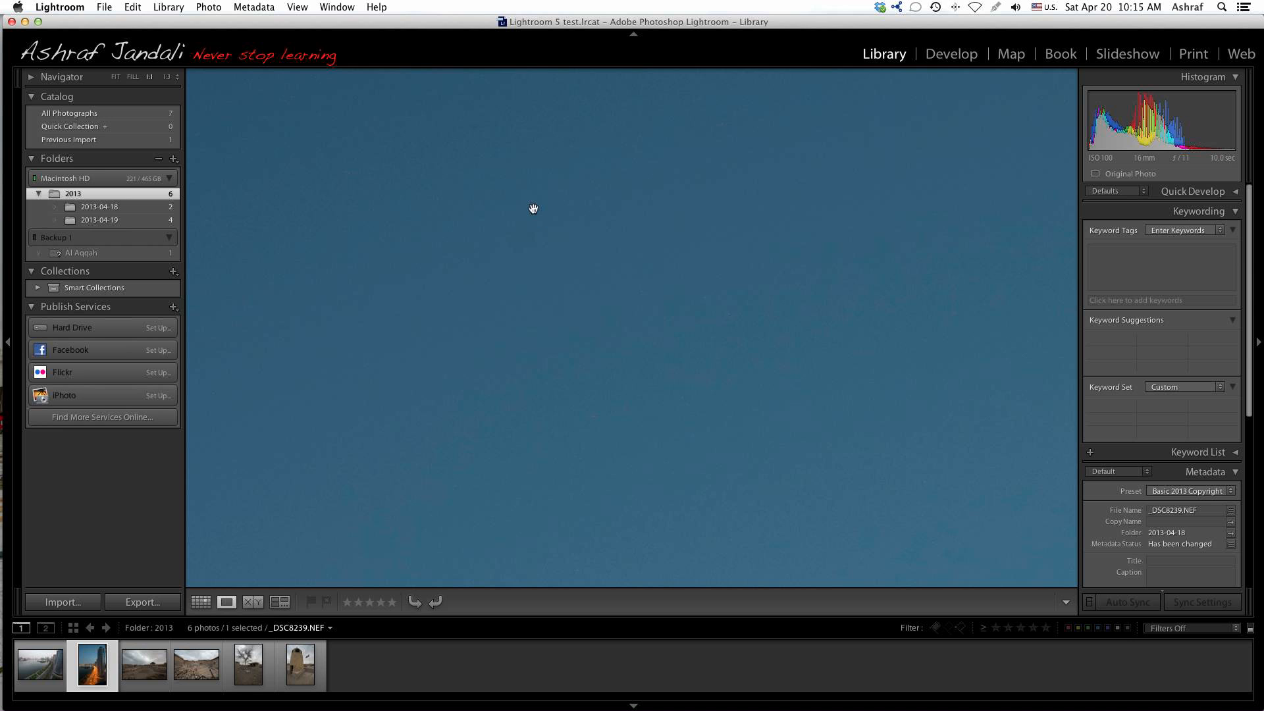
left_click_drag(497, 274, 304, 280)
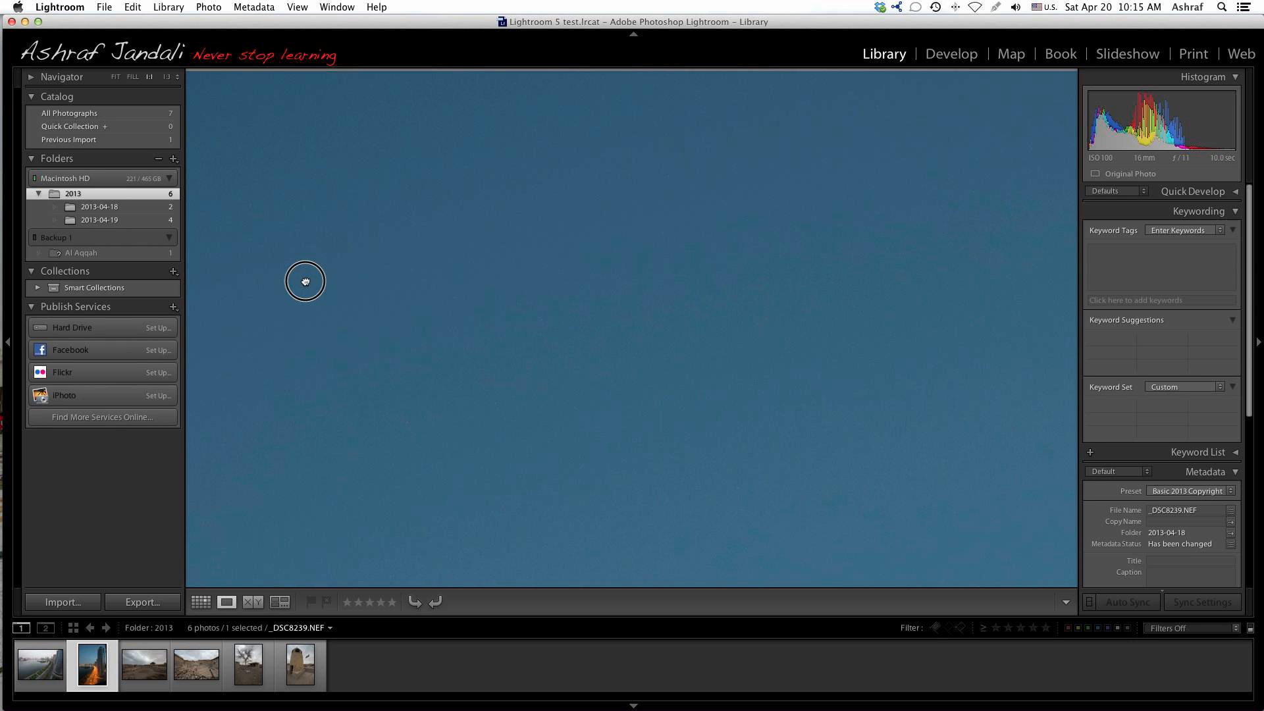
left_click_drag(581, 314, 148, 288)
left_click_drag(718, 321, 449, 310)
left_click_drag(601, 388, 191, 414)
left_click_drag(832, 523, 490, 454)
left_click_drag(747, 287, 747, 411)
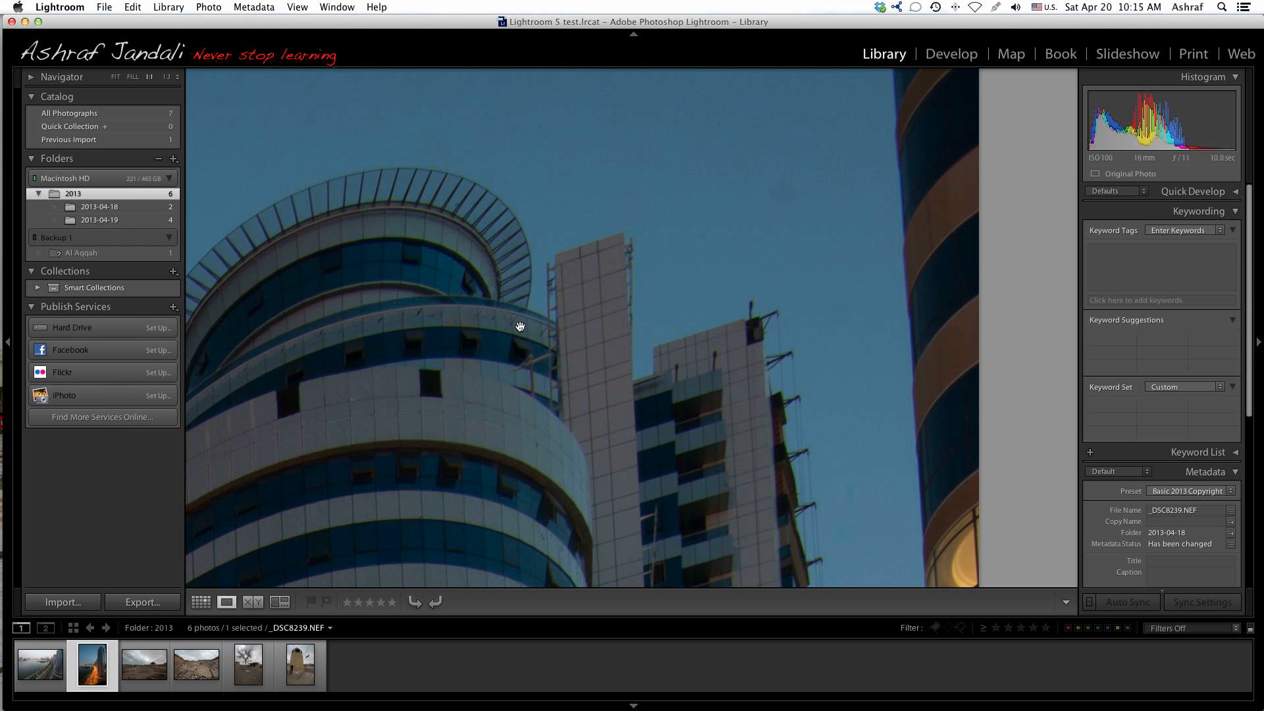
Start Spot Removal on the tower photo in Develop, enable Visualize Spots and raise its threshold to reveal faint sky spots
key("d")
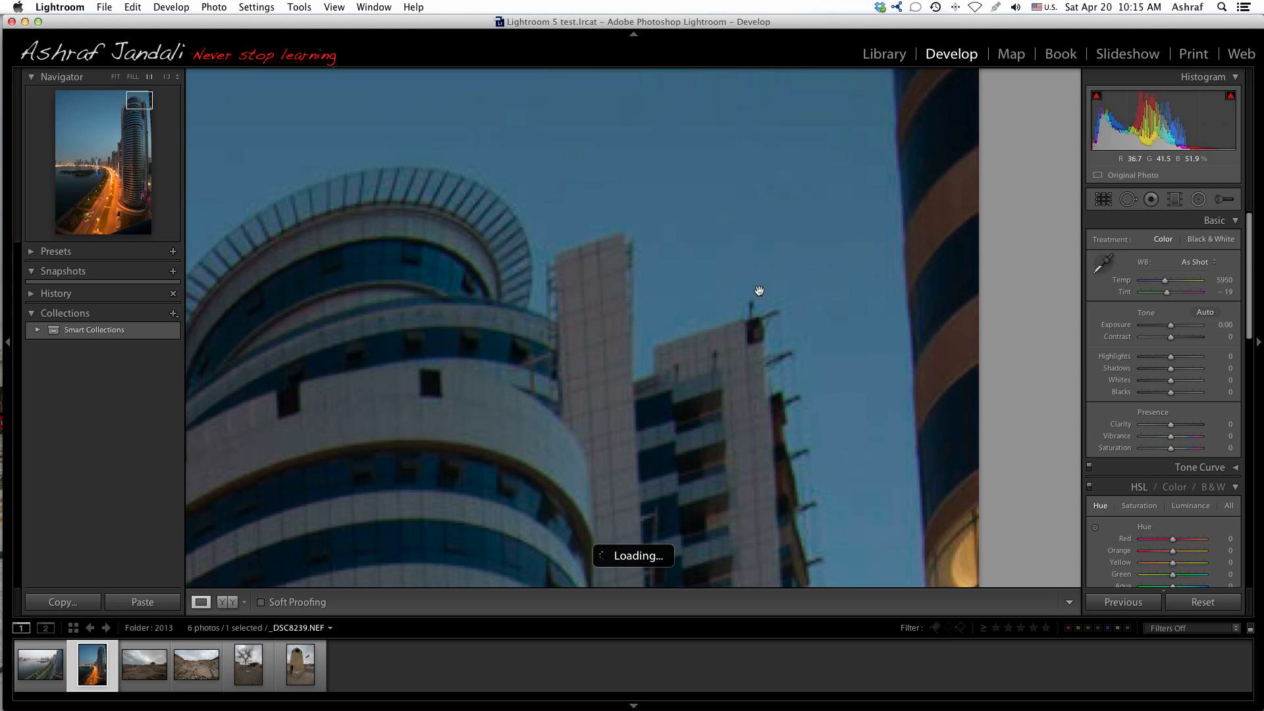
left_click(1128, 198)
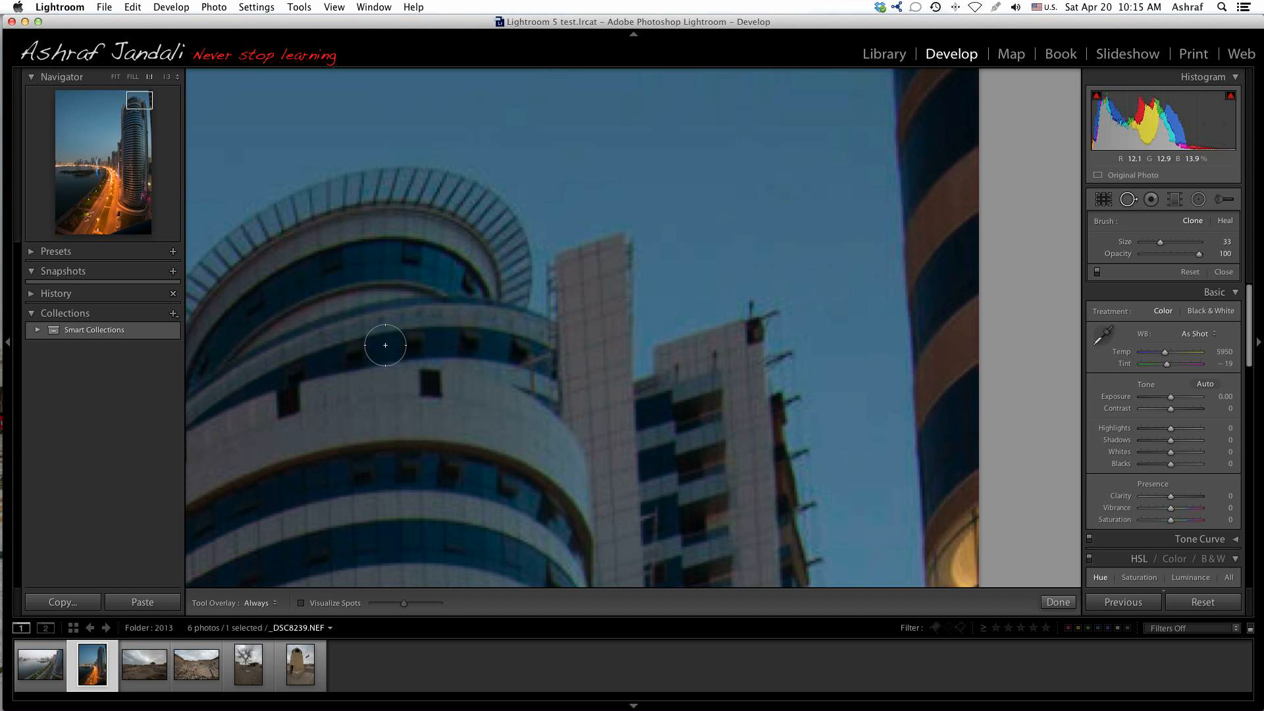
left_click(299, 606)
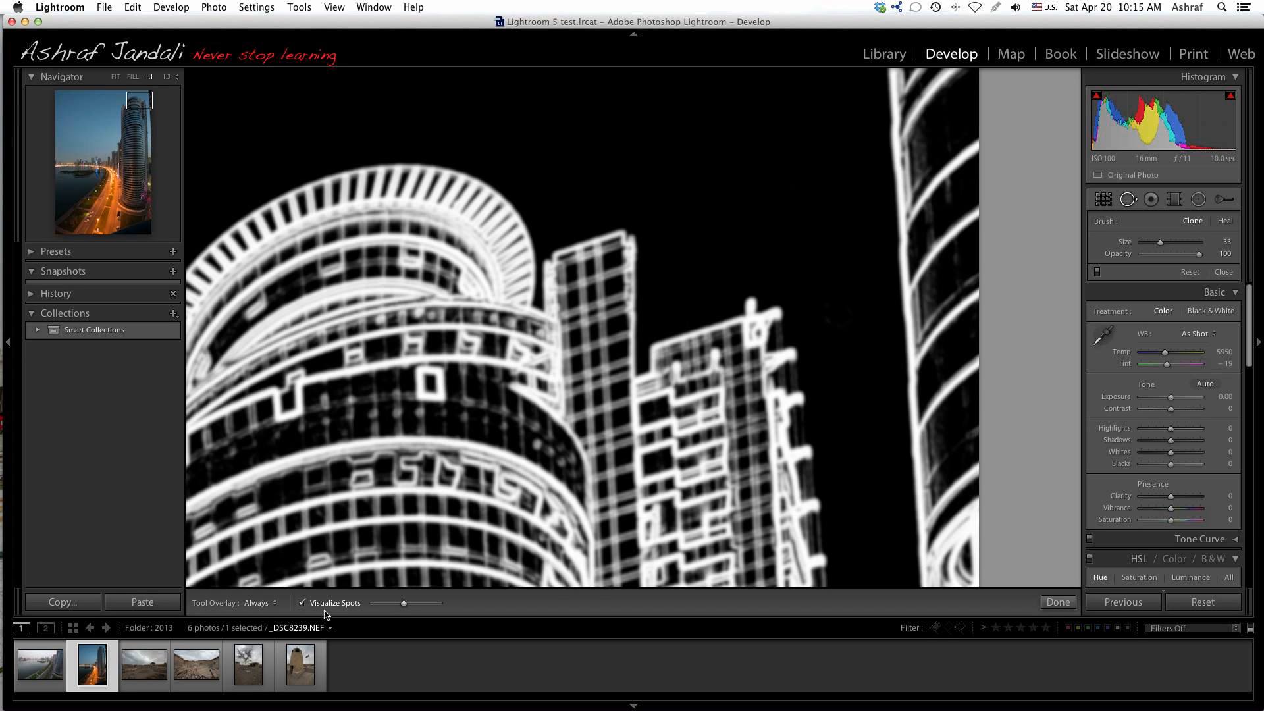
left_click_drag(404, 604, 434, 607)
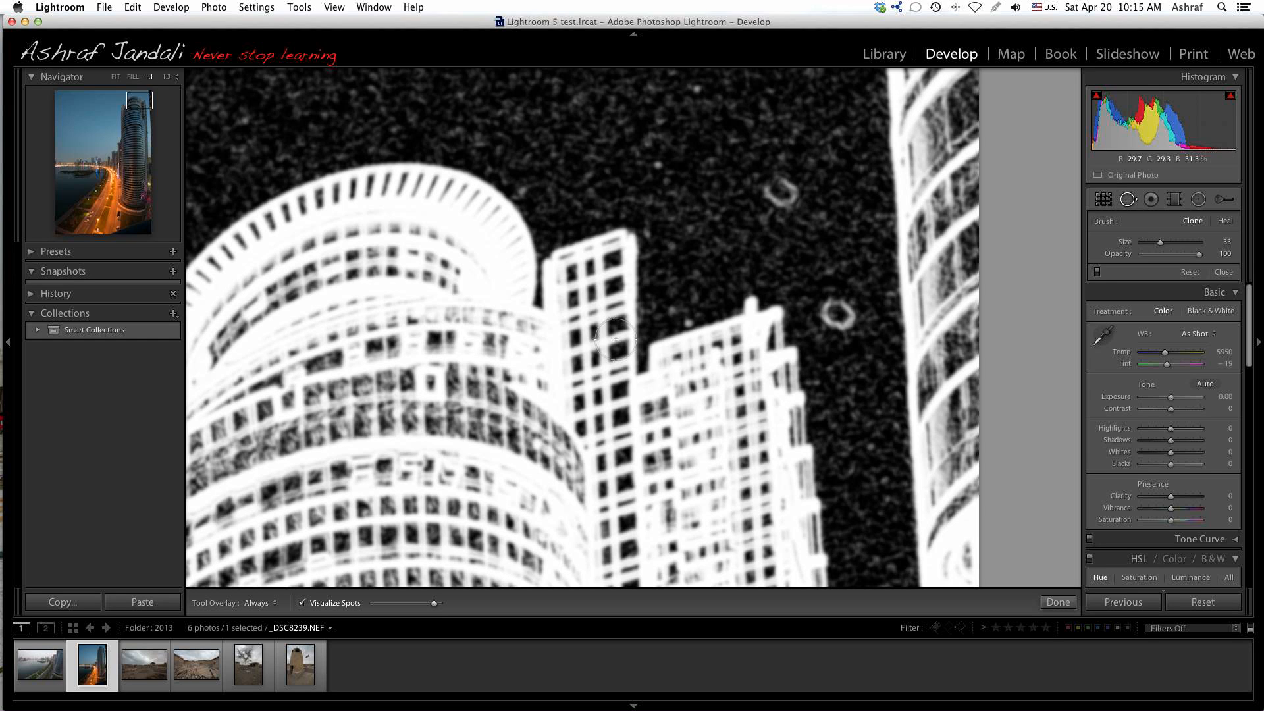
Clone away the two dust spots in the sky between the main tower and the edge building, using brush size 57
key("alt+super+minus")
key("alt+super+minus")
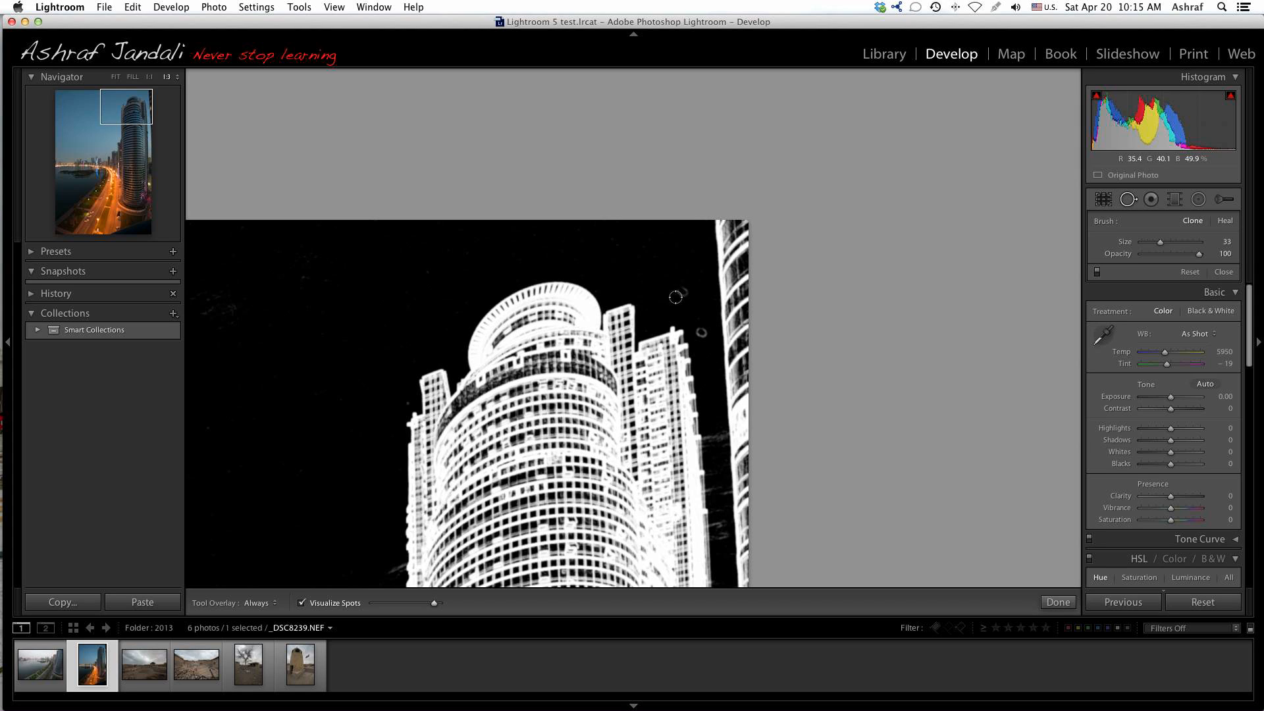
scroll(685, 300, "up", 3)
left_click(683, 293)
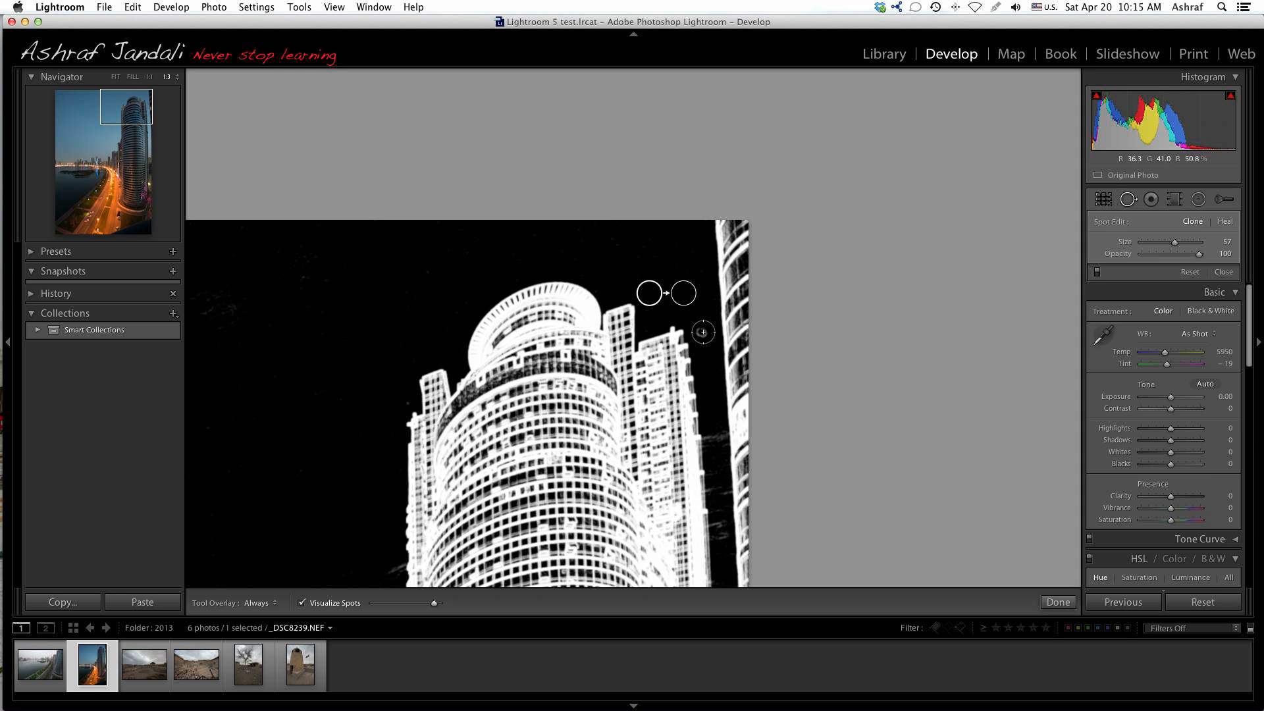
left_click(703, 332)
Raise the spot threshold slightly, clone out two dust spots in the open sky beside the tower, and turn off Visualize Spots
left_click_drag(523, 331, 908, 332)
left_click_drag(618, 367, 777, 219)
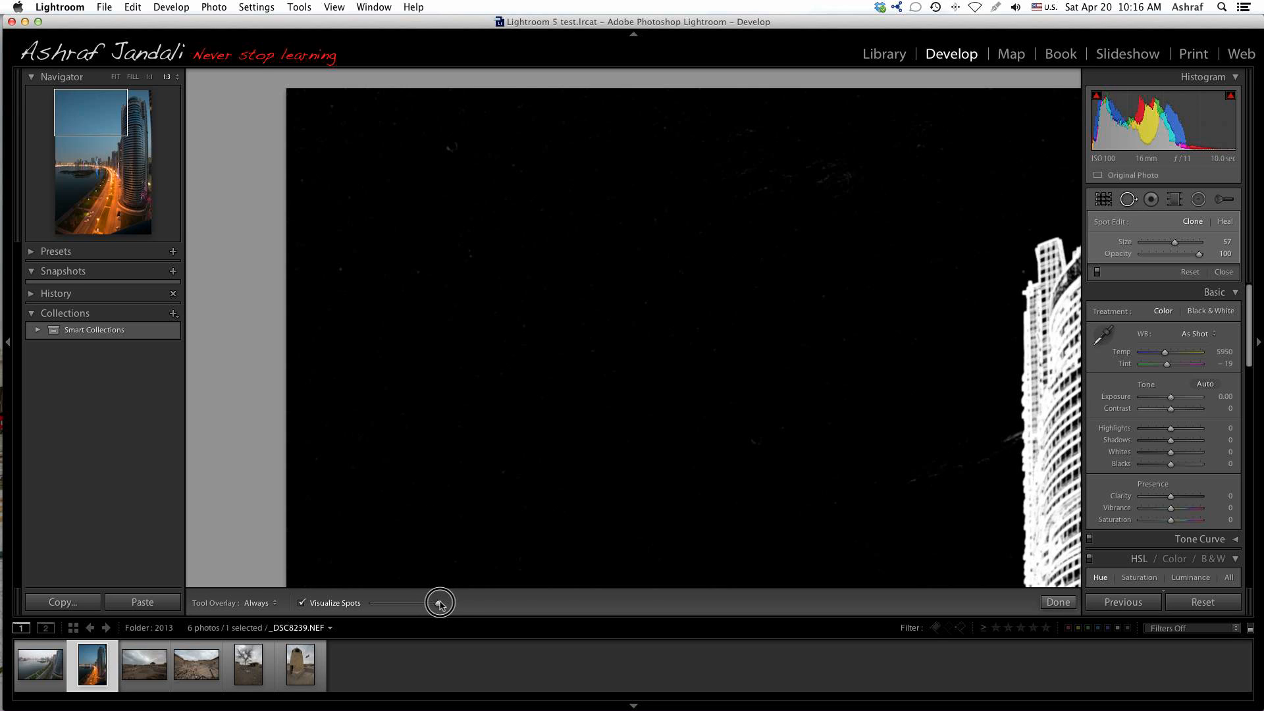
left_click_drag(435, 604, 439, 603)
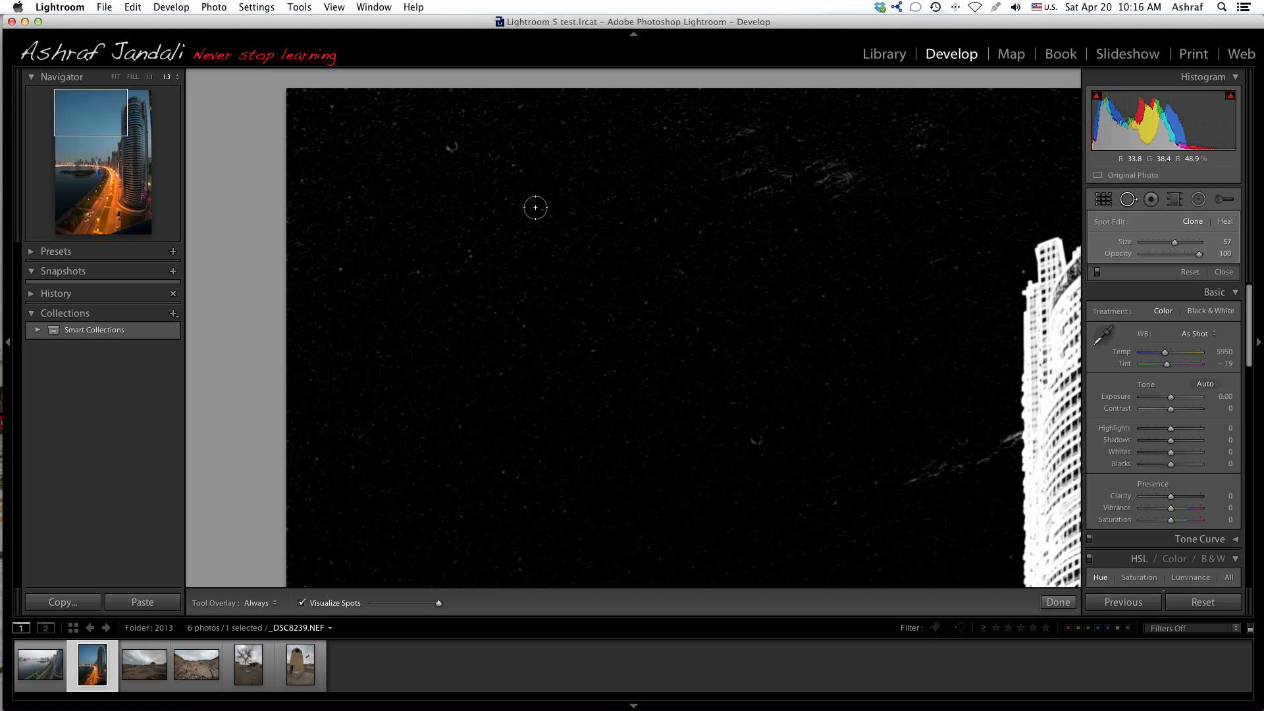
left_click(453, 148)
left_click(755, 440)
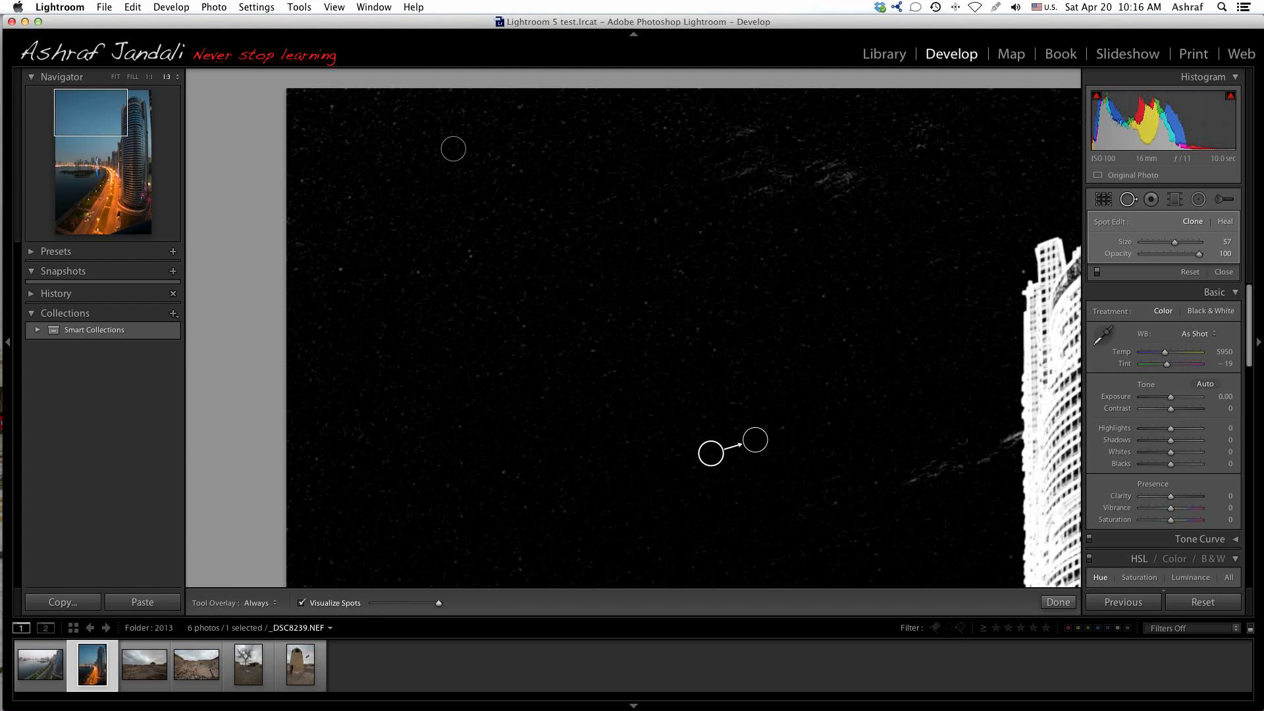
left_click(301, 603)
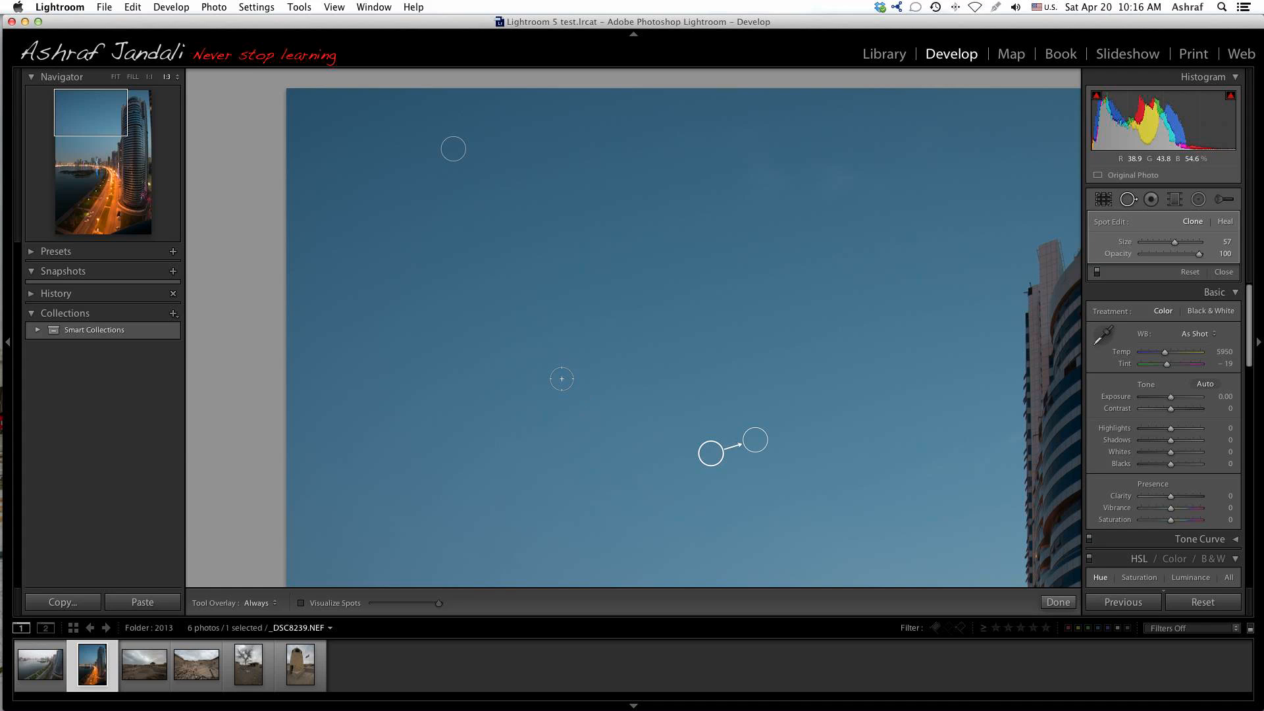
Open the stone tower photo _DSC8418.NEF in the Develop module and fit the whole image in view
key("g")
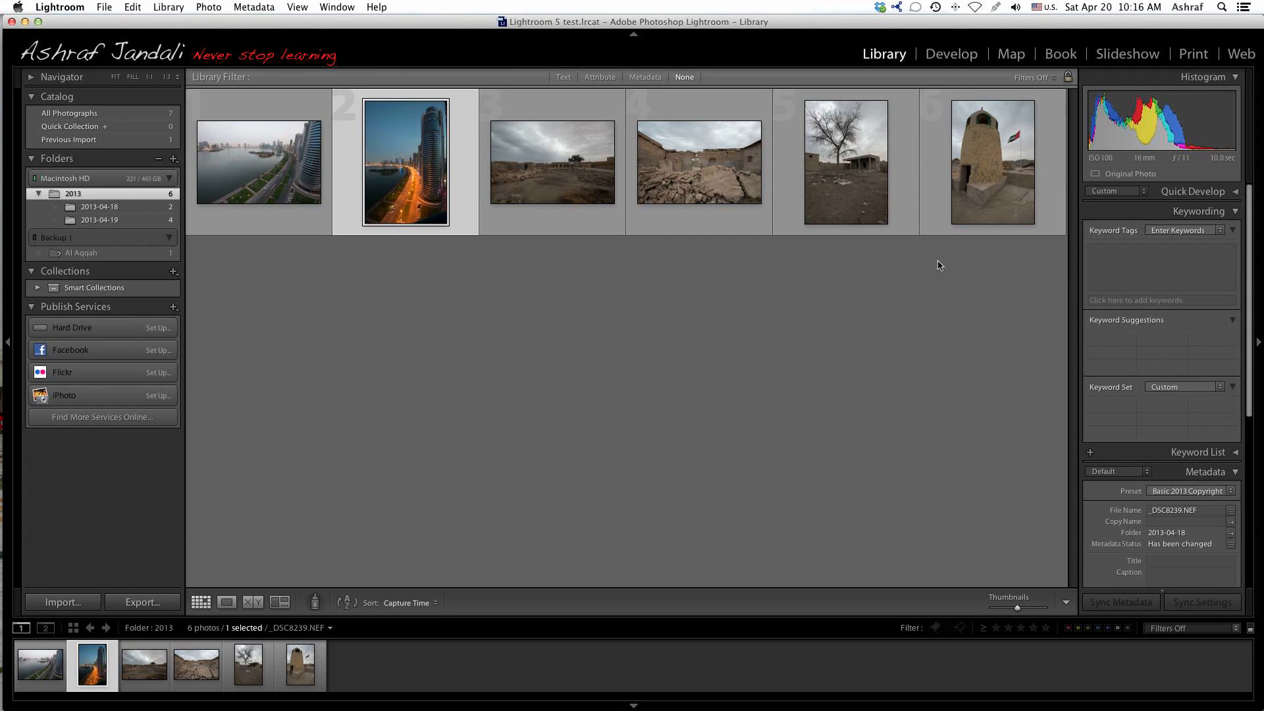
double_click(945, 200)
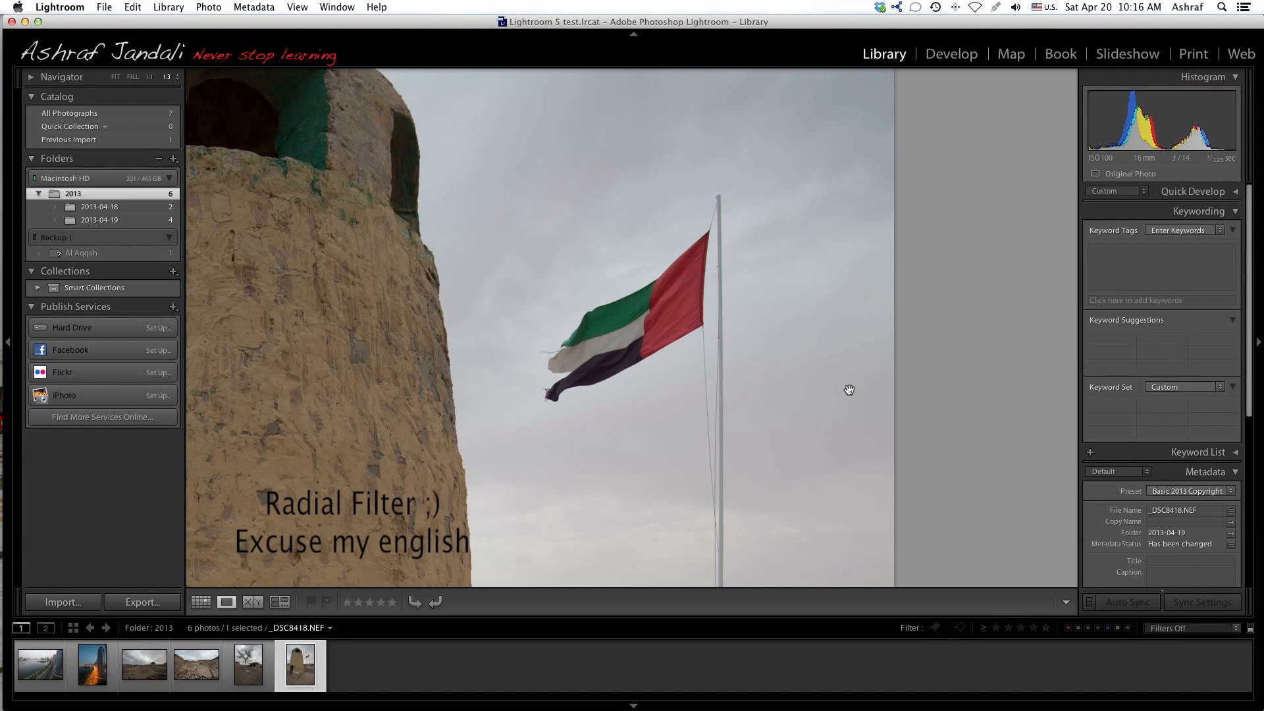
key("d")
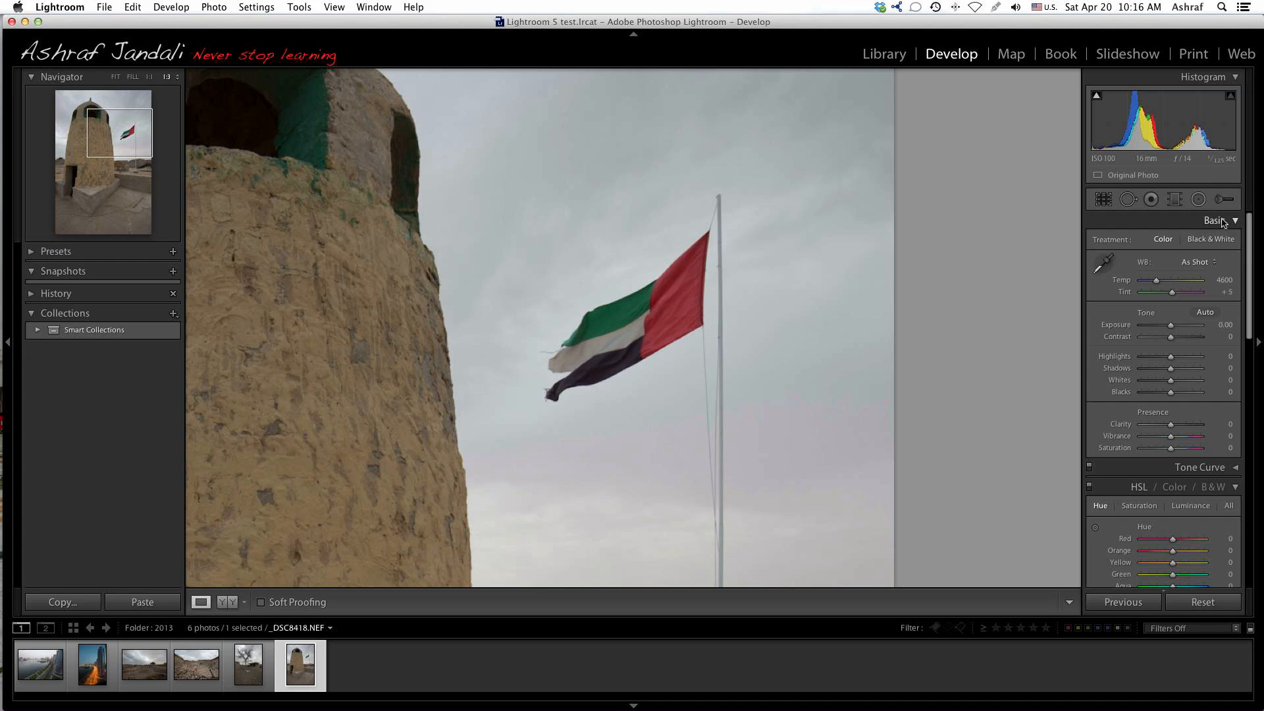
left_click(856, 283)
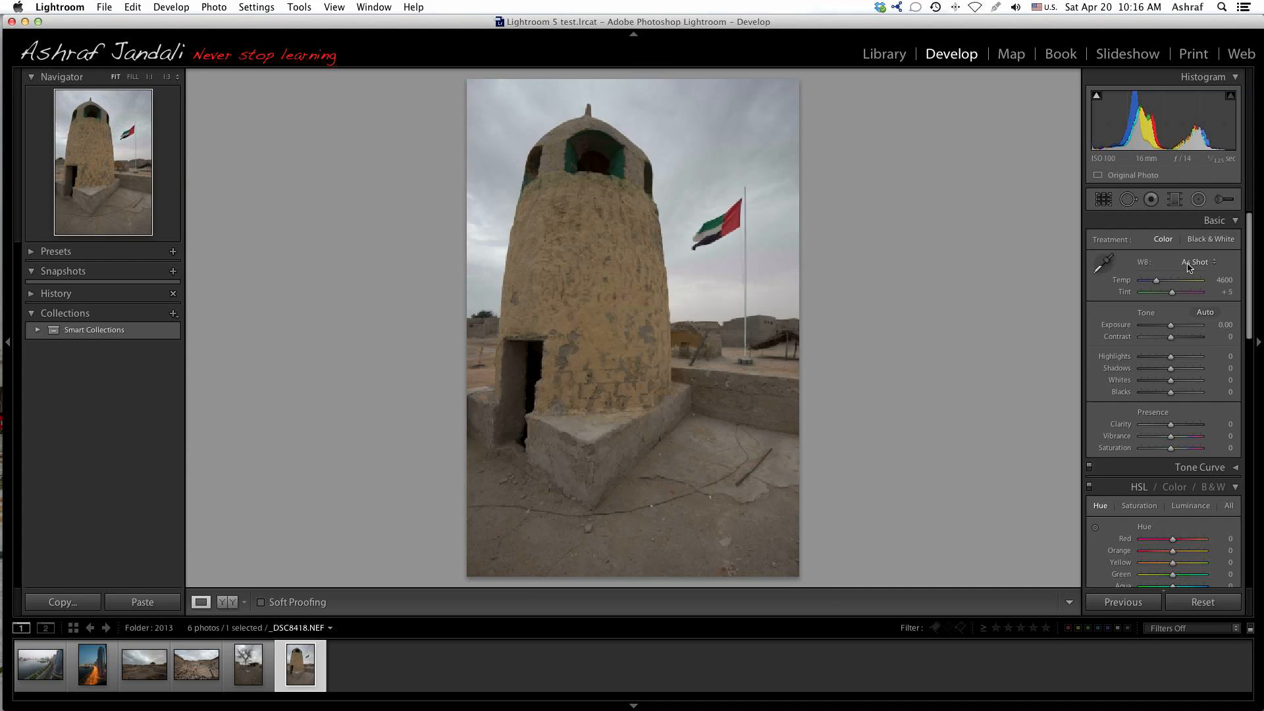
Draw a tall Radial Filter ellipse around the stone tower with exposure -1.58, centred on the tower body
left_click(1199, 201)
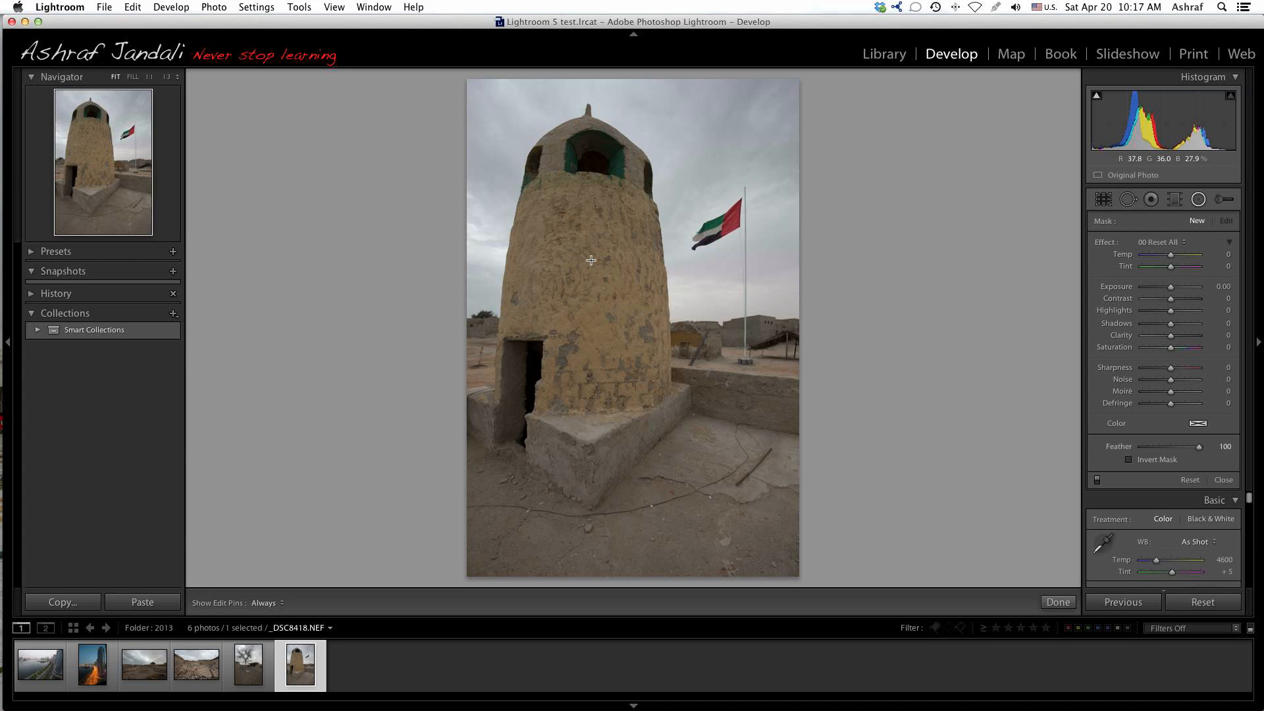
left_click_drag(1170, 287, 1159, 287)
left_click_drag(581, 175, 665, 395)
left_click_drag(622, 303, 626, 403)
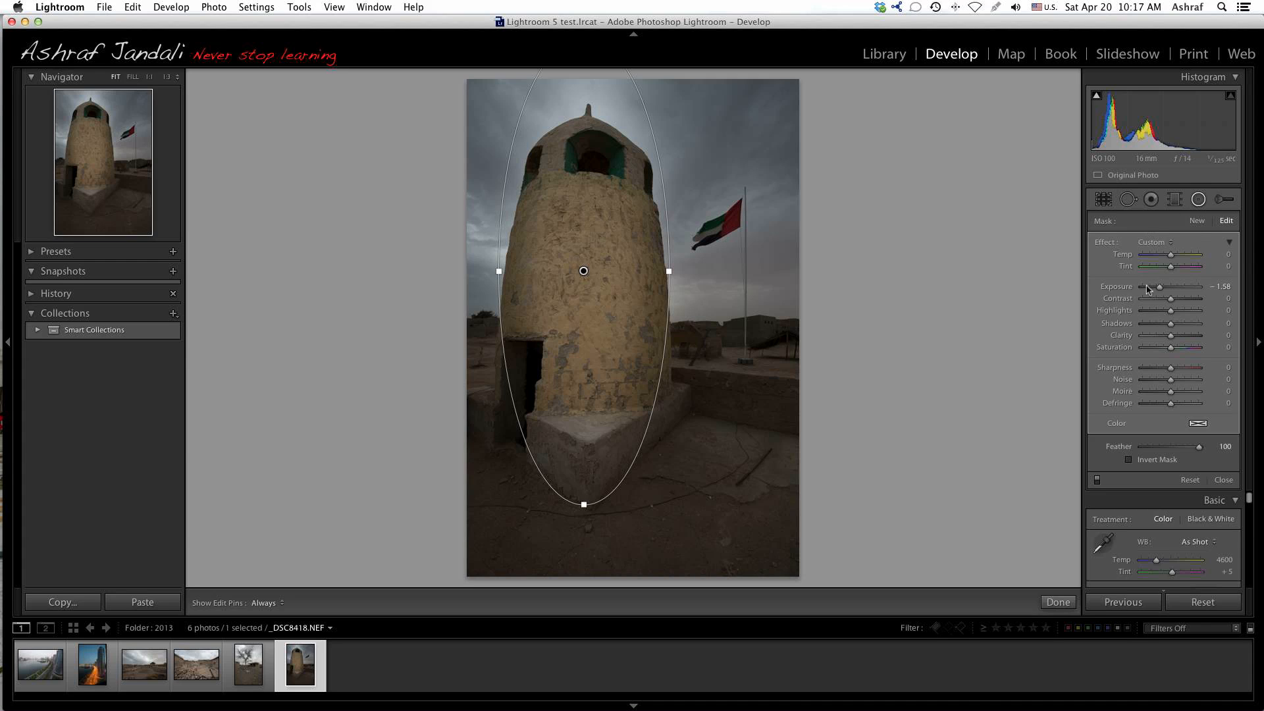
Set the radial filter's exposure to -1.41, clarity to 65, sharpness to 39 and feather to 65
left_click_drag(1159, 289, 1162, 293)
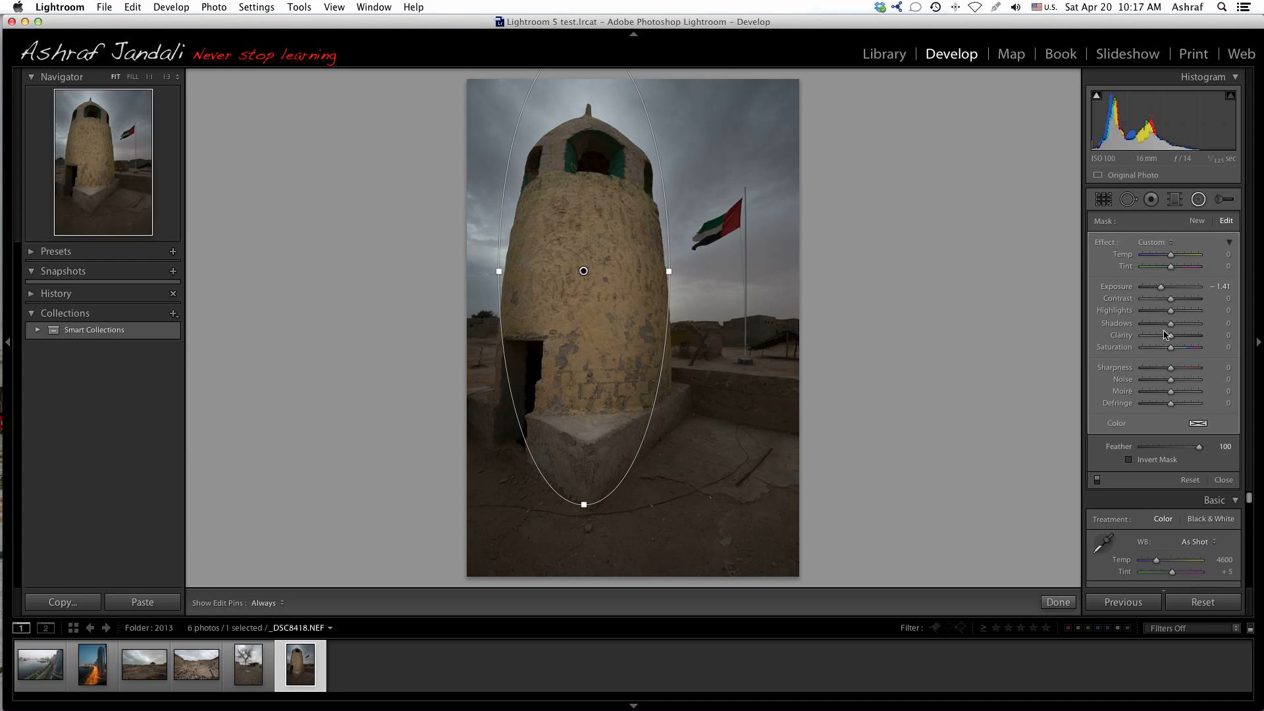
mouse_move(1170, 338)
left_mouse_down()
mouse_move(1218, 342)
mouse_move(1188, 344)
left_mouse_up()
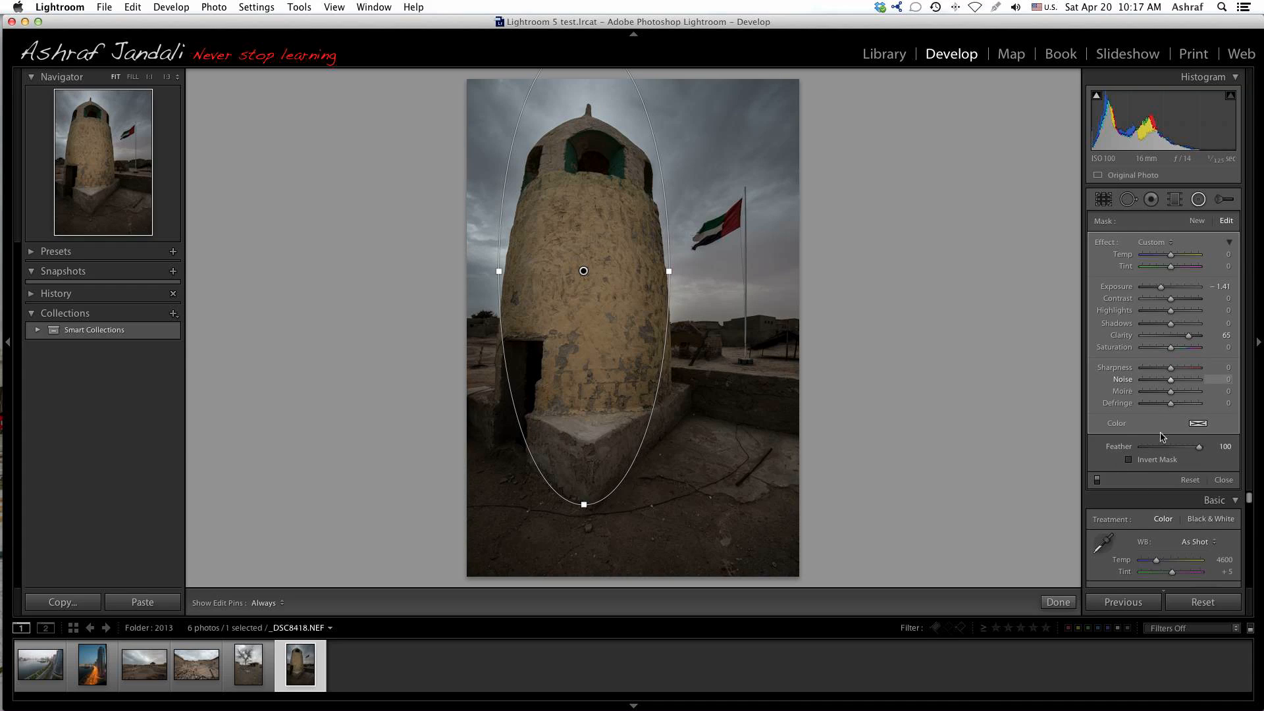
left_click_drag(1175, 375, 1186, 374)
mouse_move(1200, 451)
left_mouse_down()
mouse_move(1143, 449)
mouse_move(1192, 455)
mouse_move(1179, 456)
left_mouse_up()
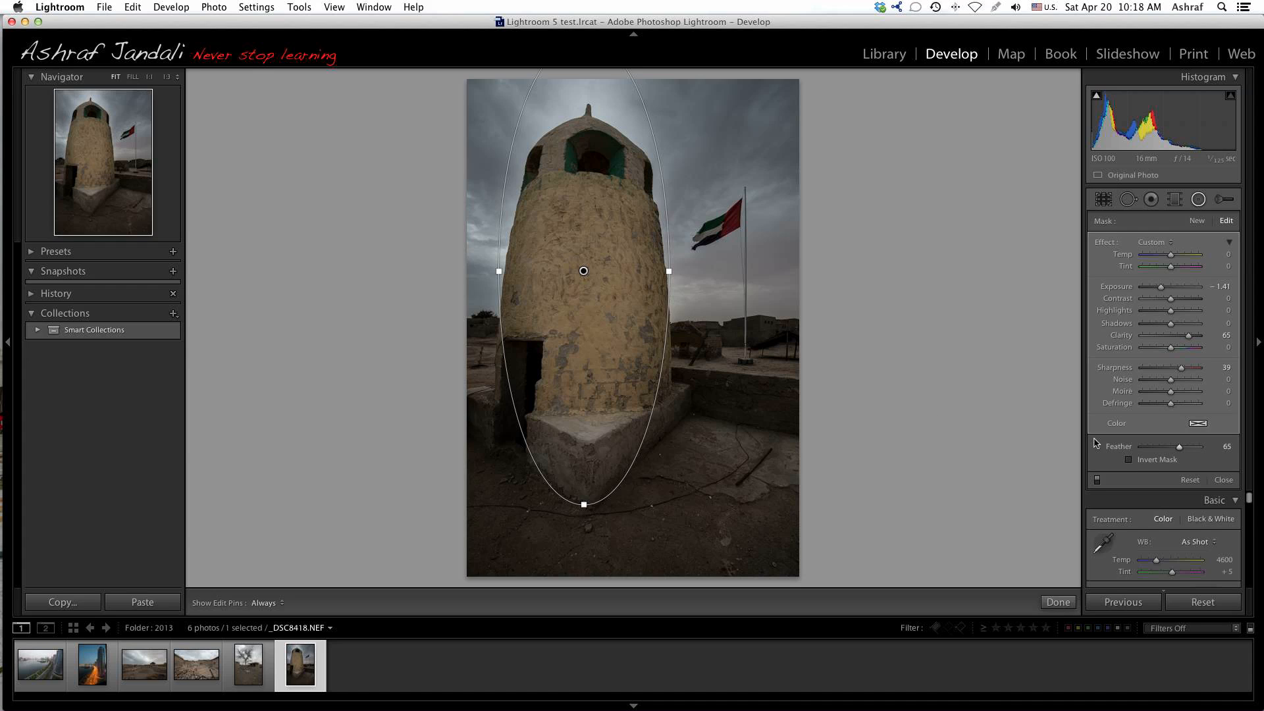
Try inverting the radial filter's mask, and turn the inversion back off
left_click(1132, 461)
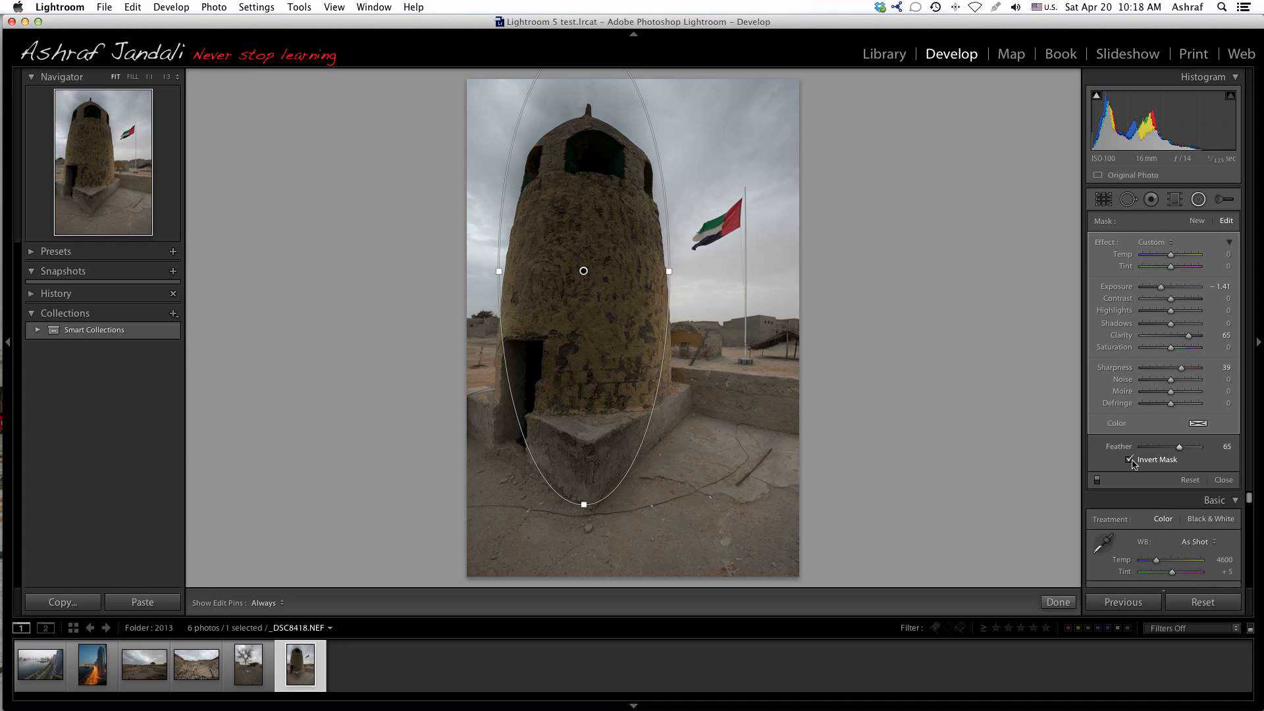
left_click(1130, 460)
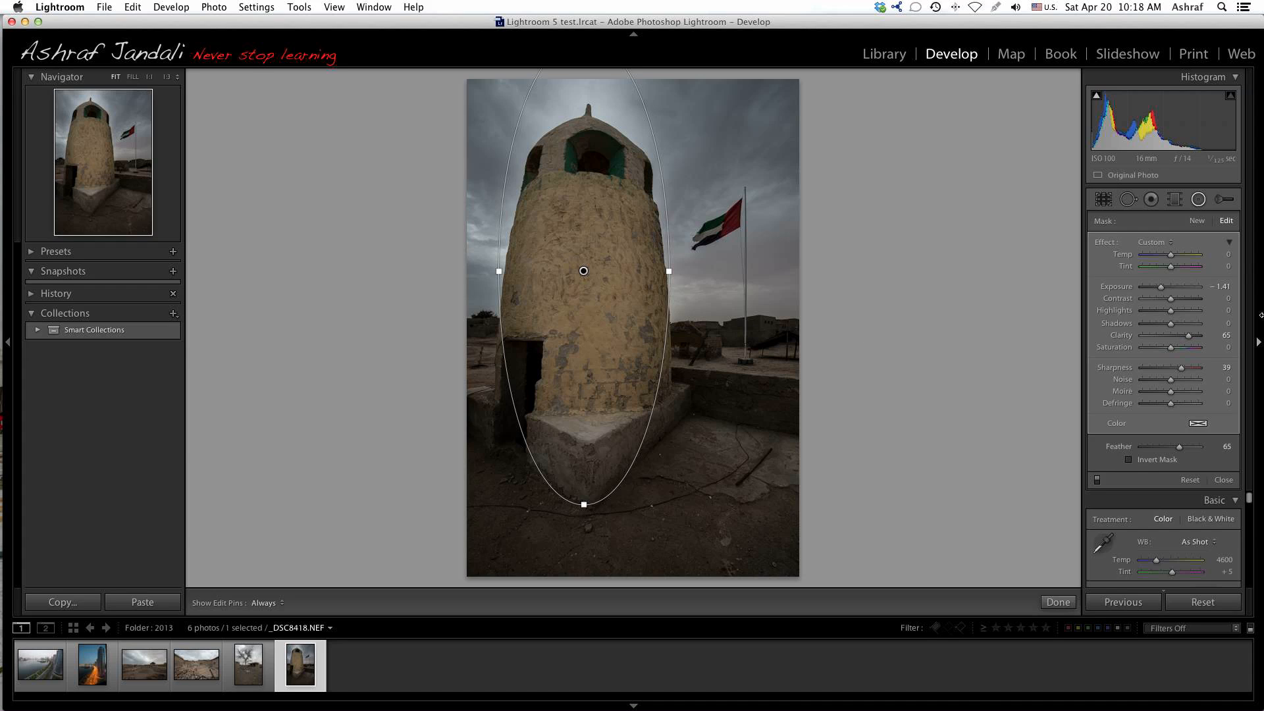
Add a second tall Radial Filter ellipse around the flag and its pole, with exposure -0.67
left_click(1196, 221)
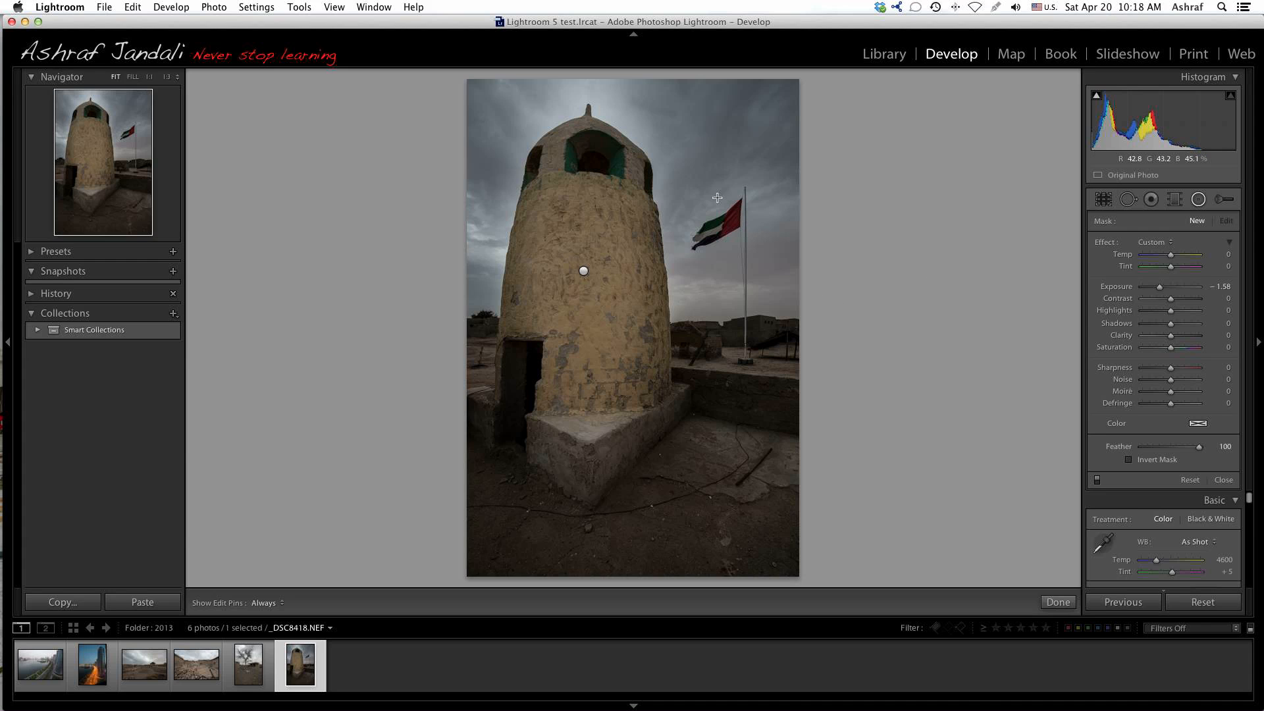
left_click_drag(717, 197, 753, 347)
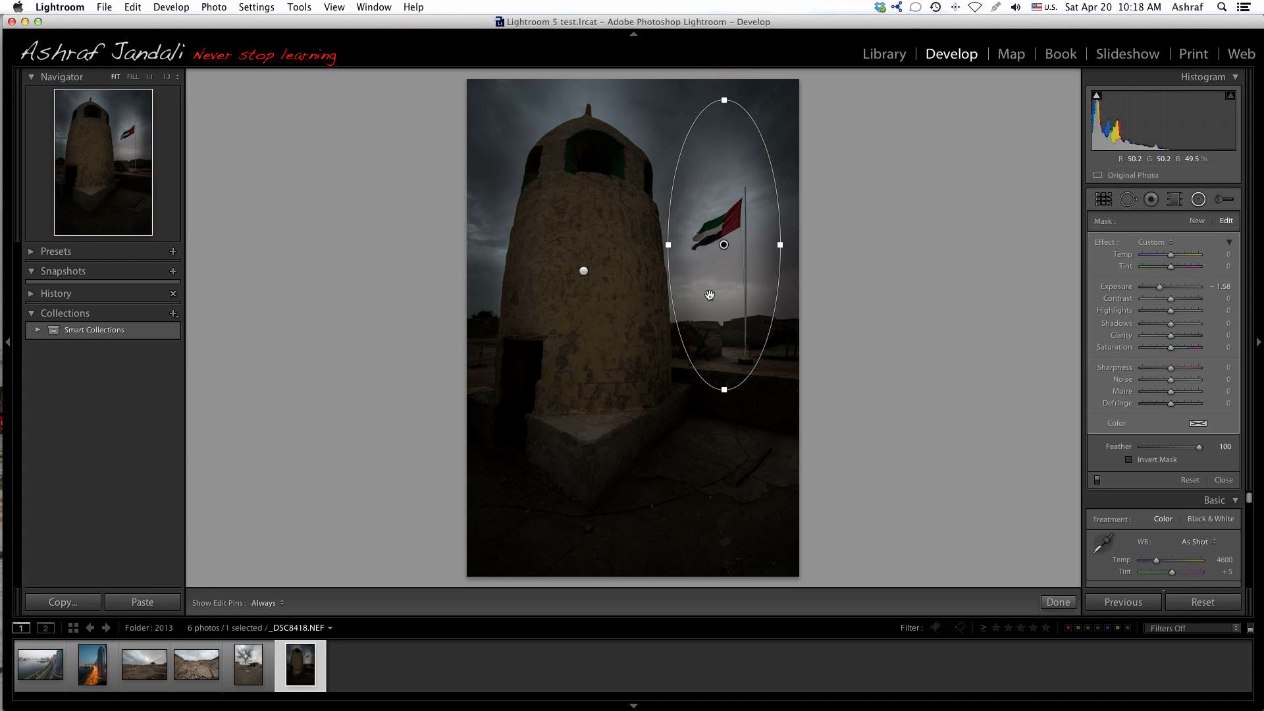
left_click_drag(730, 317, 742, 339)
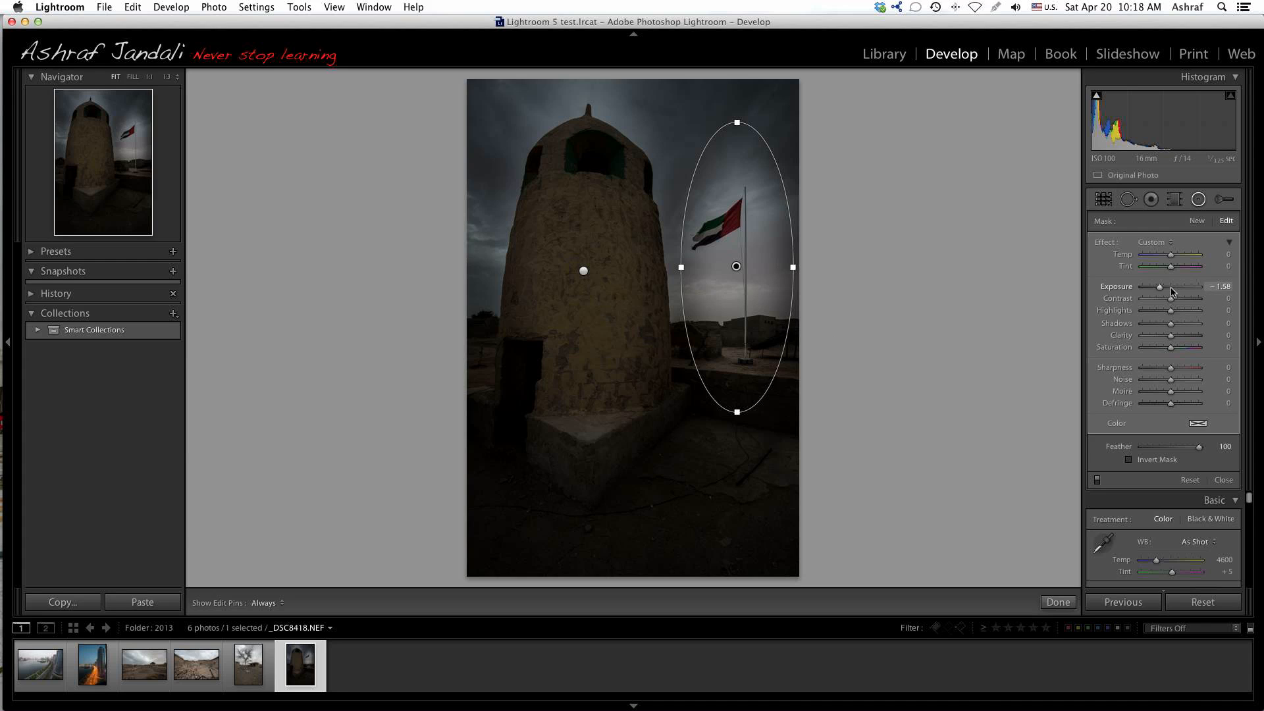
left_click_drag(1171, 291, 1165, 291)
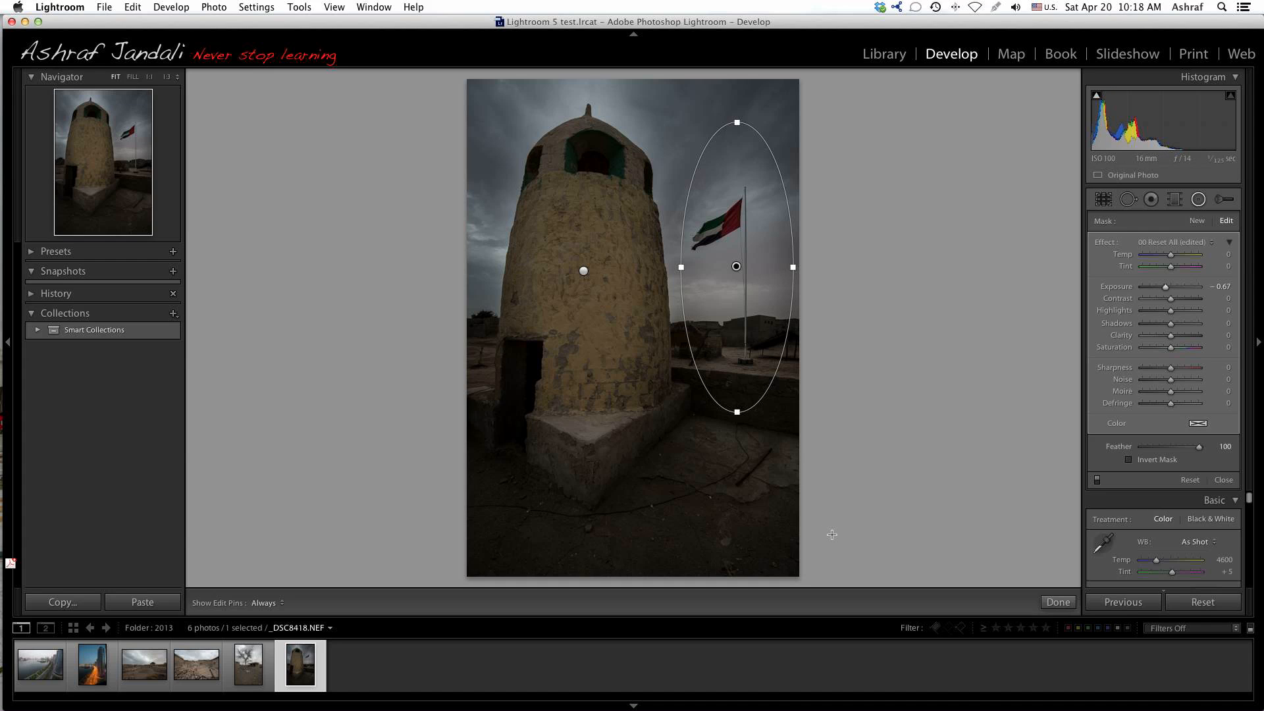
Reset the stone tower photo's develop settings and open the waterfront photo _DSC8225.NEF in the Develop module
left_click(1202, 606)
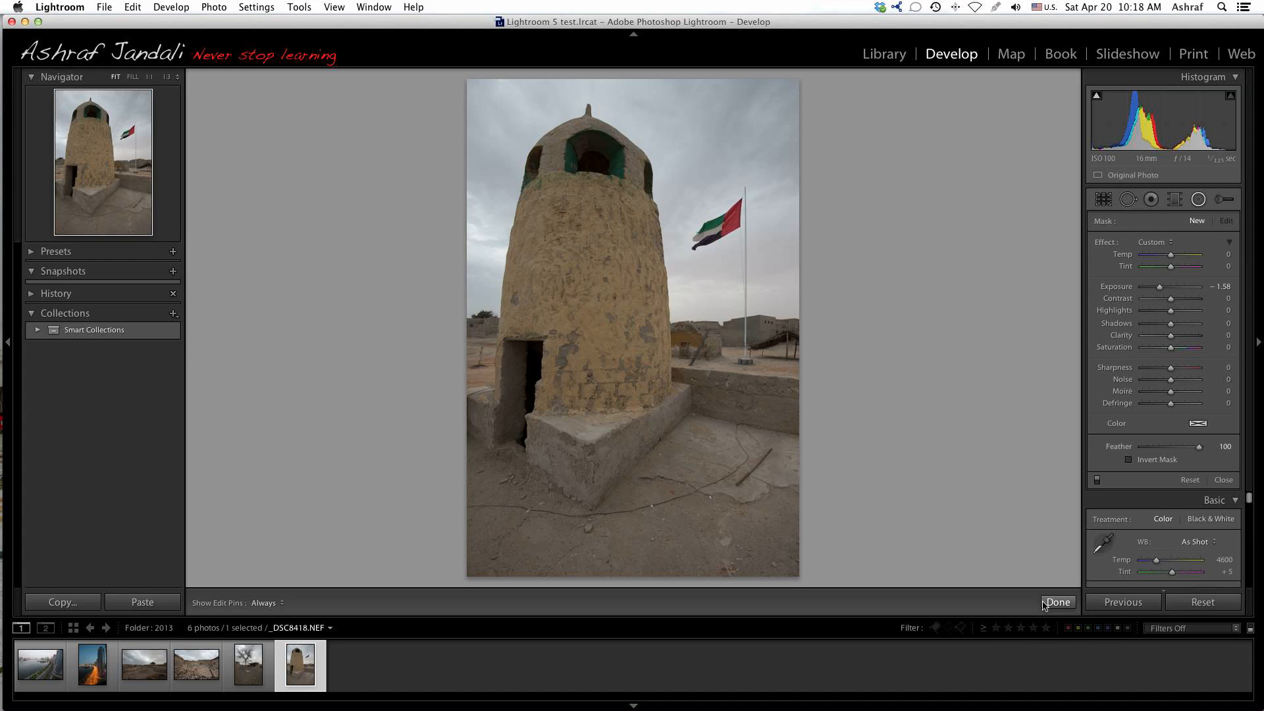
left_click(26, 666)
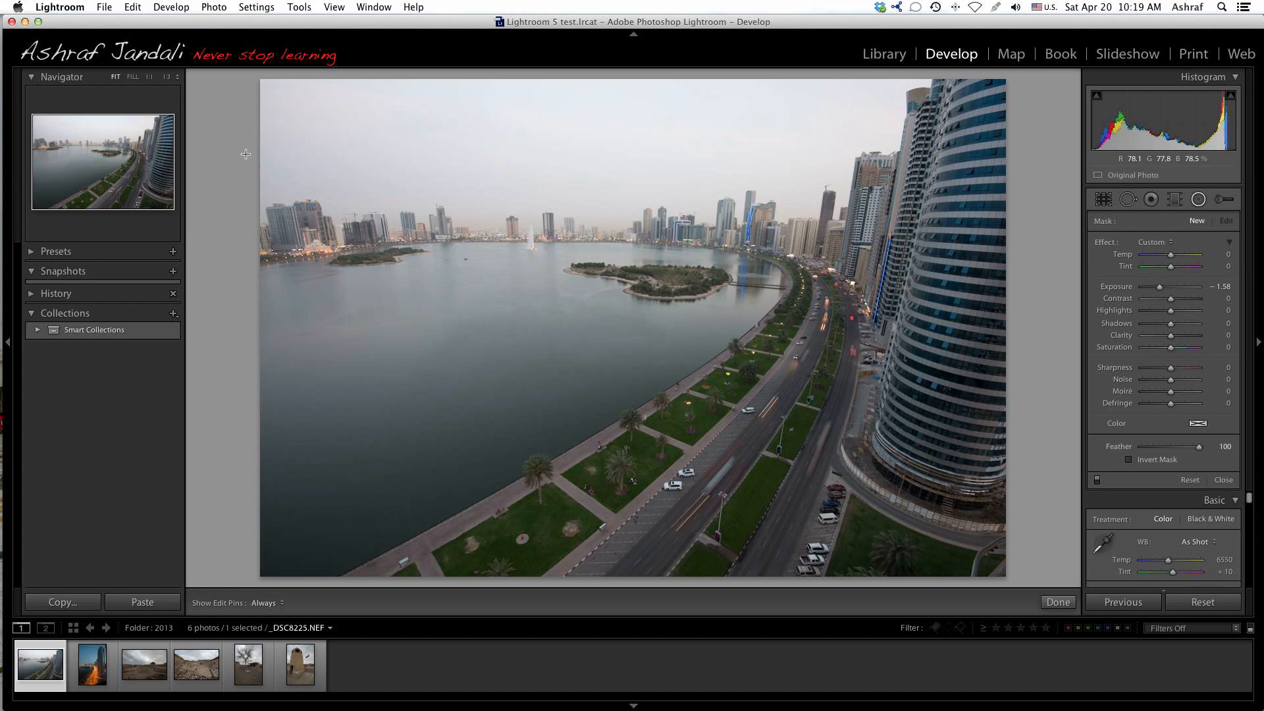
key("f")
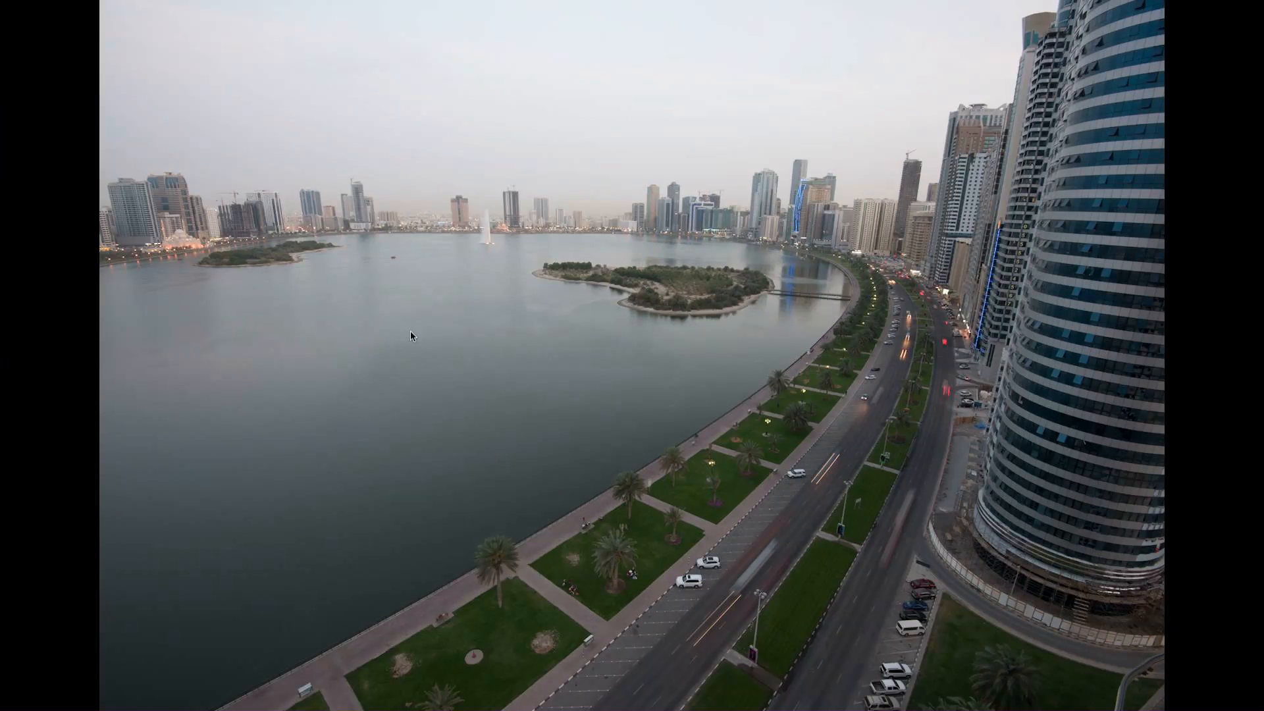
key("g")
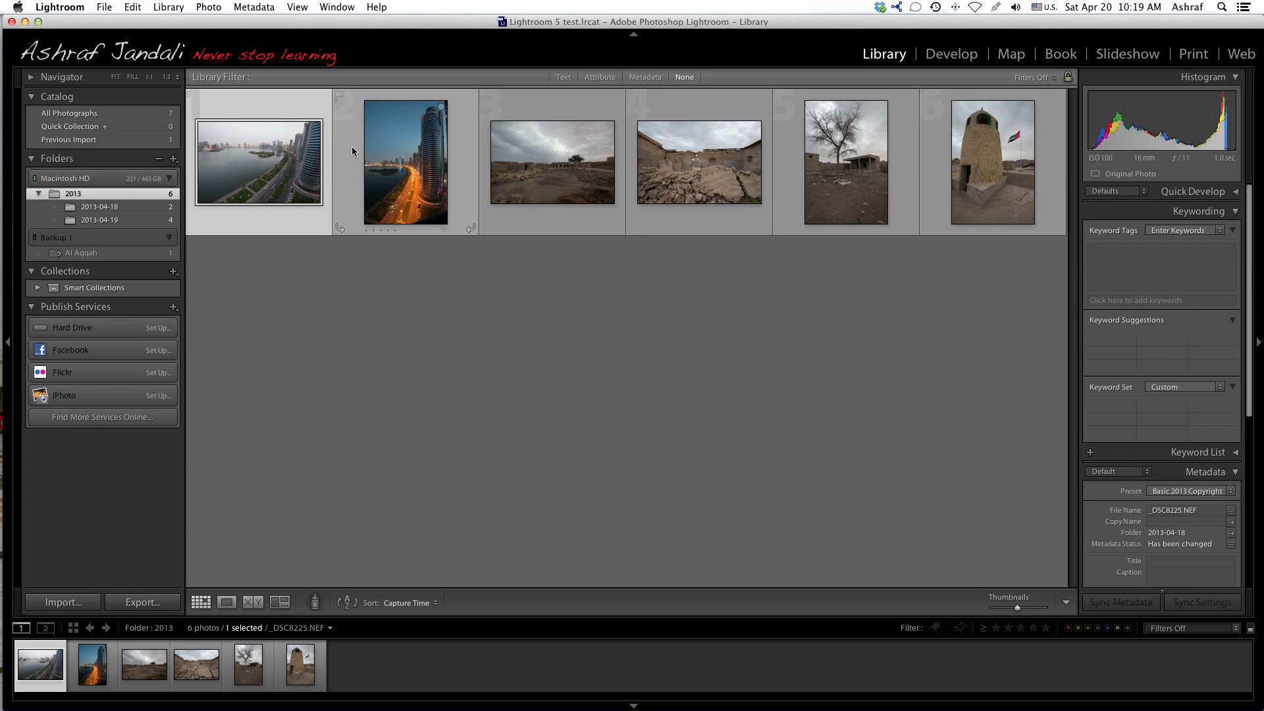
double_click(275, 146)
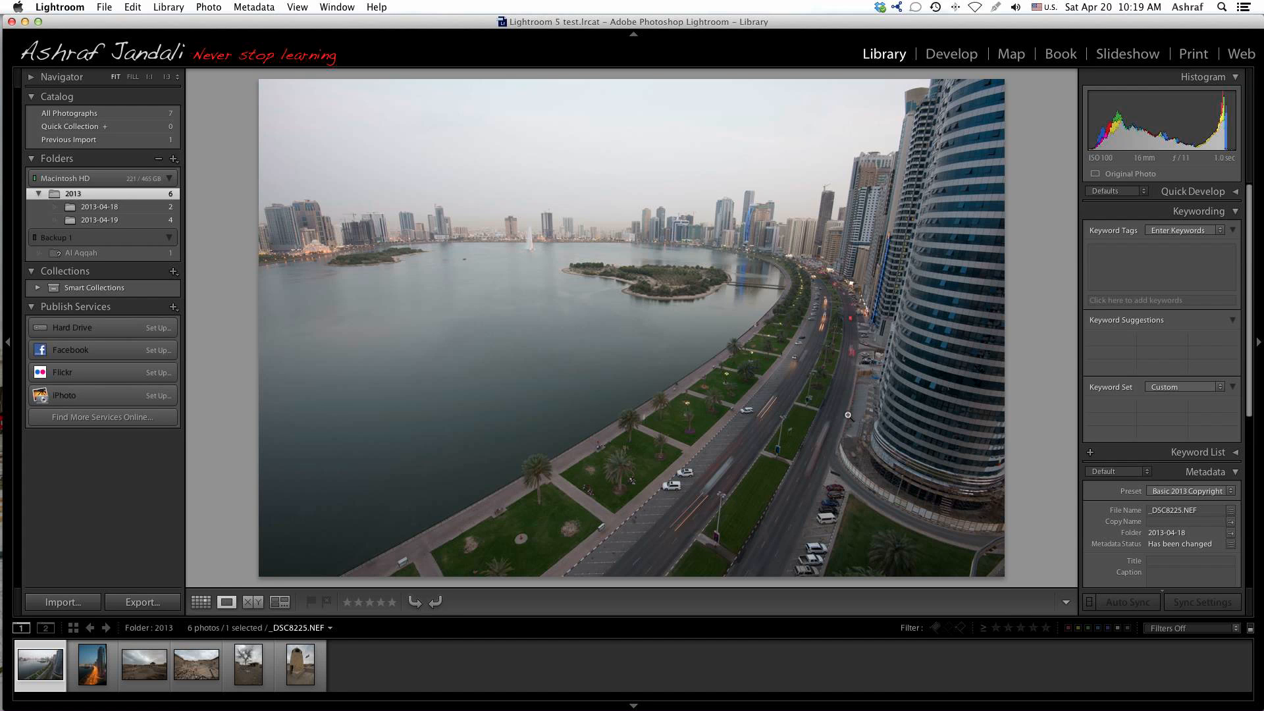
key("d")
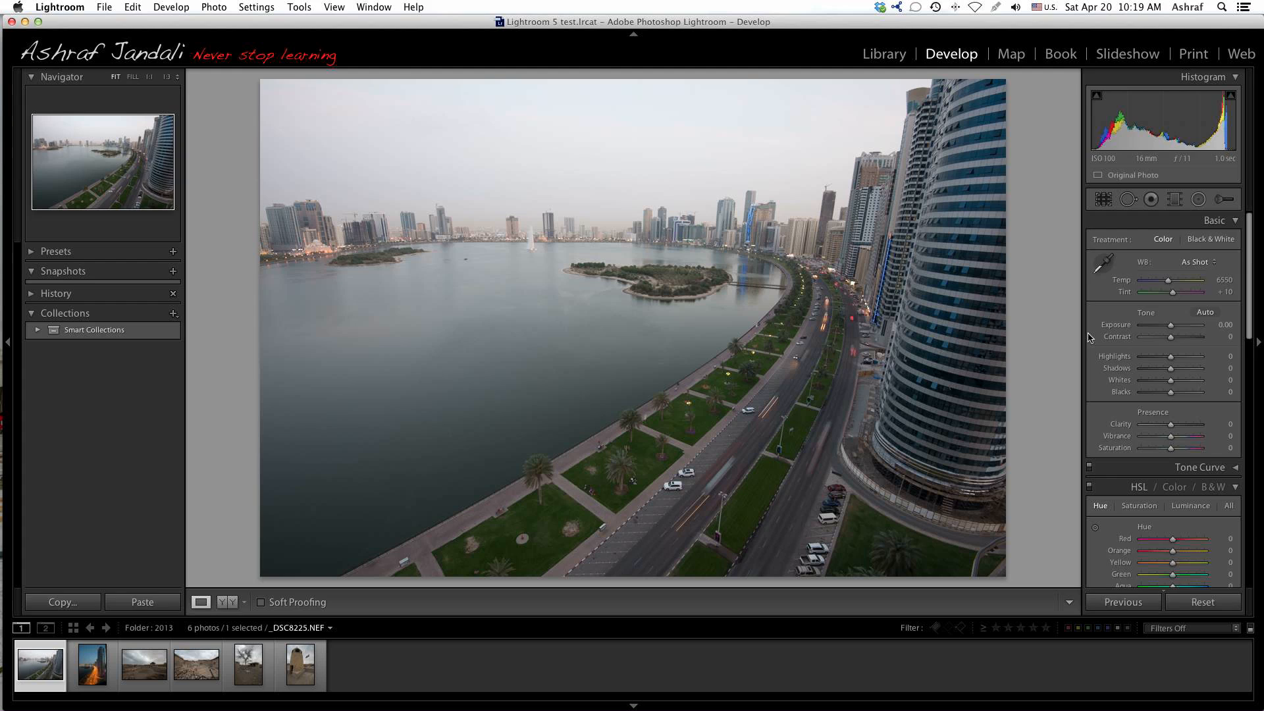
Enable profile corrections for the waterfront photo and check the manual lens transform options
scroll(1106, 381, "down", 15)
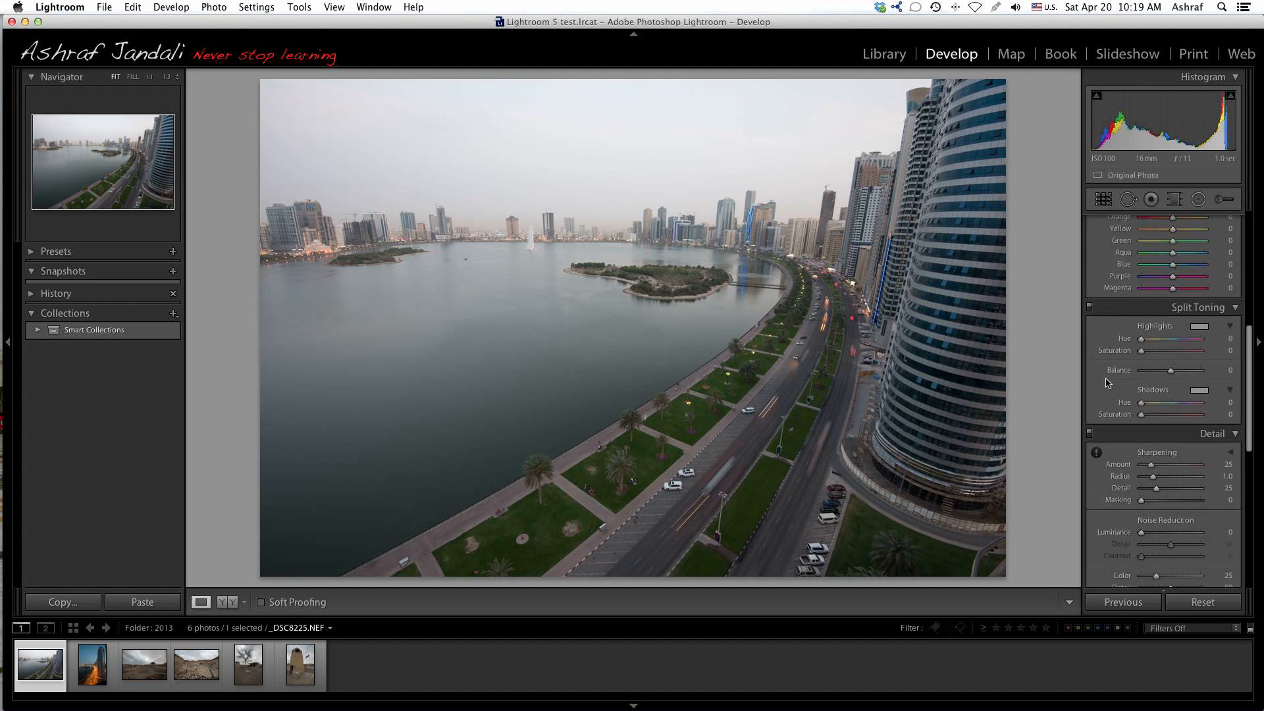
scroll(1106, 382, "down", 5)
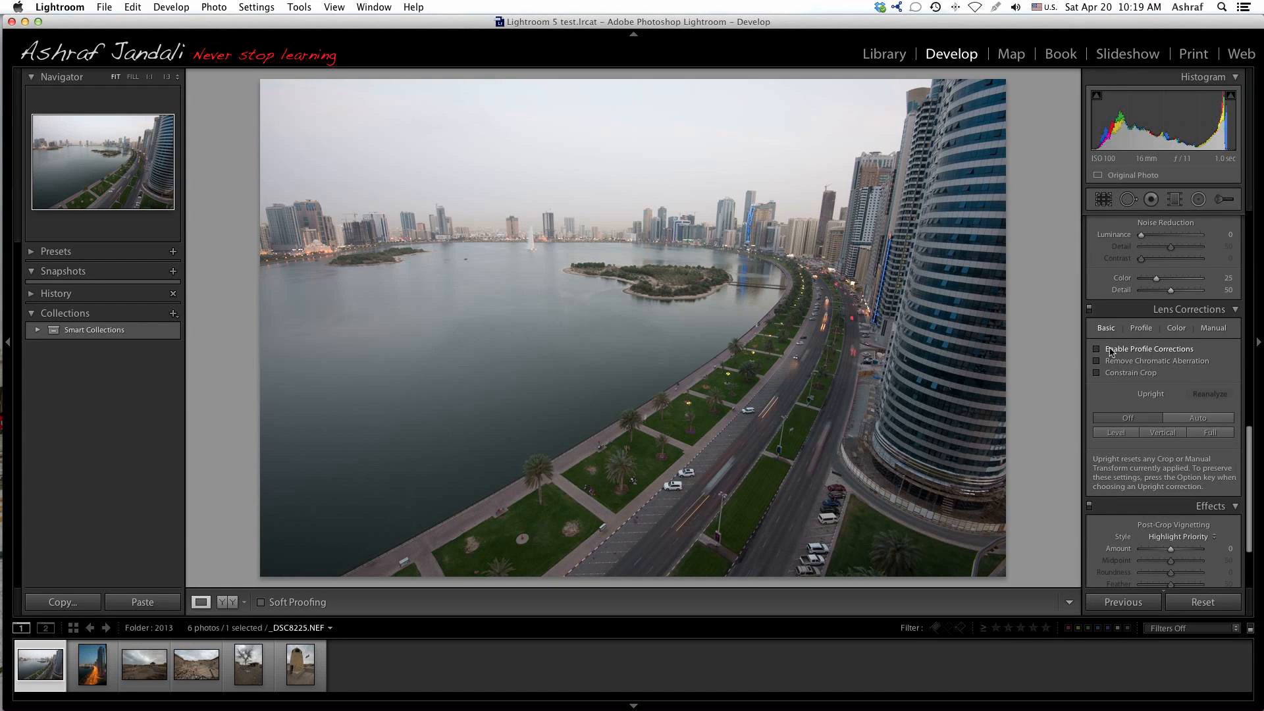
left_click(1097, 349)
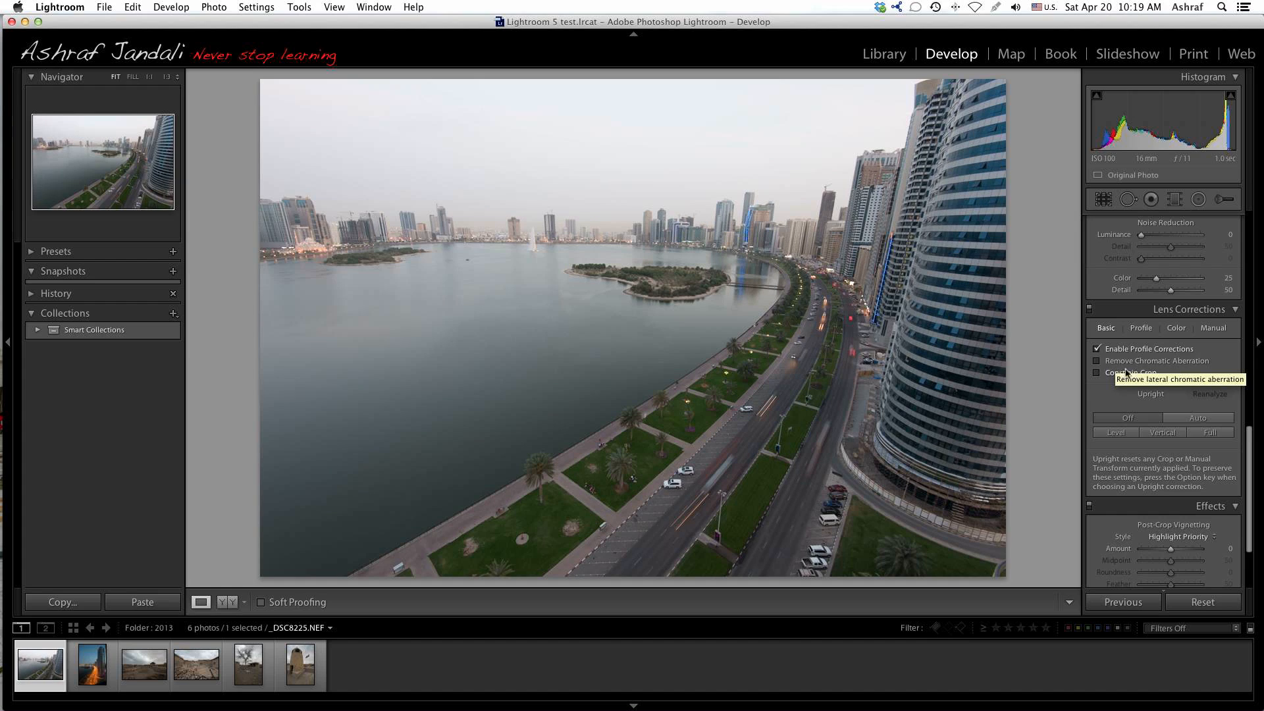
left_click(1210, 328)
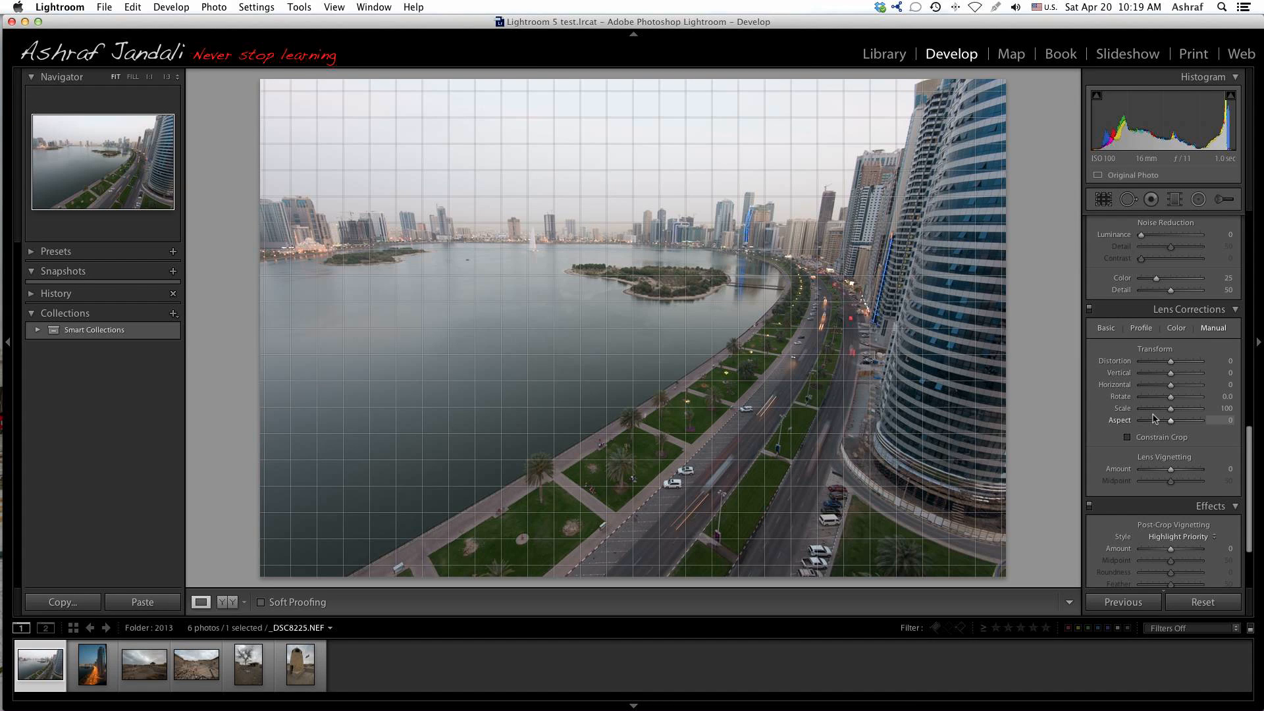
left_click(1112, 331)
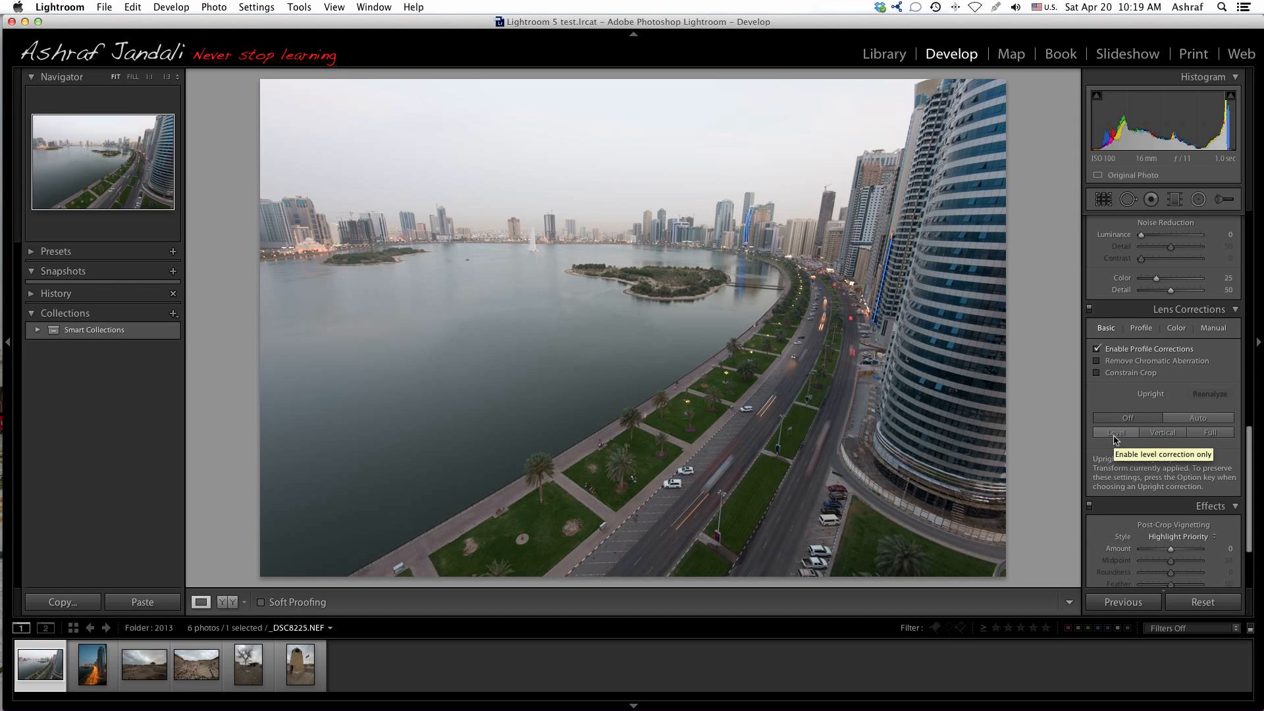
Try the Level and Vertical Upright corrections on the waterfront photo, comparing each with Upright off
left_click(1114, 437)
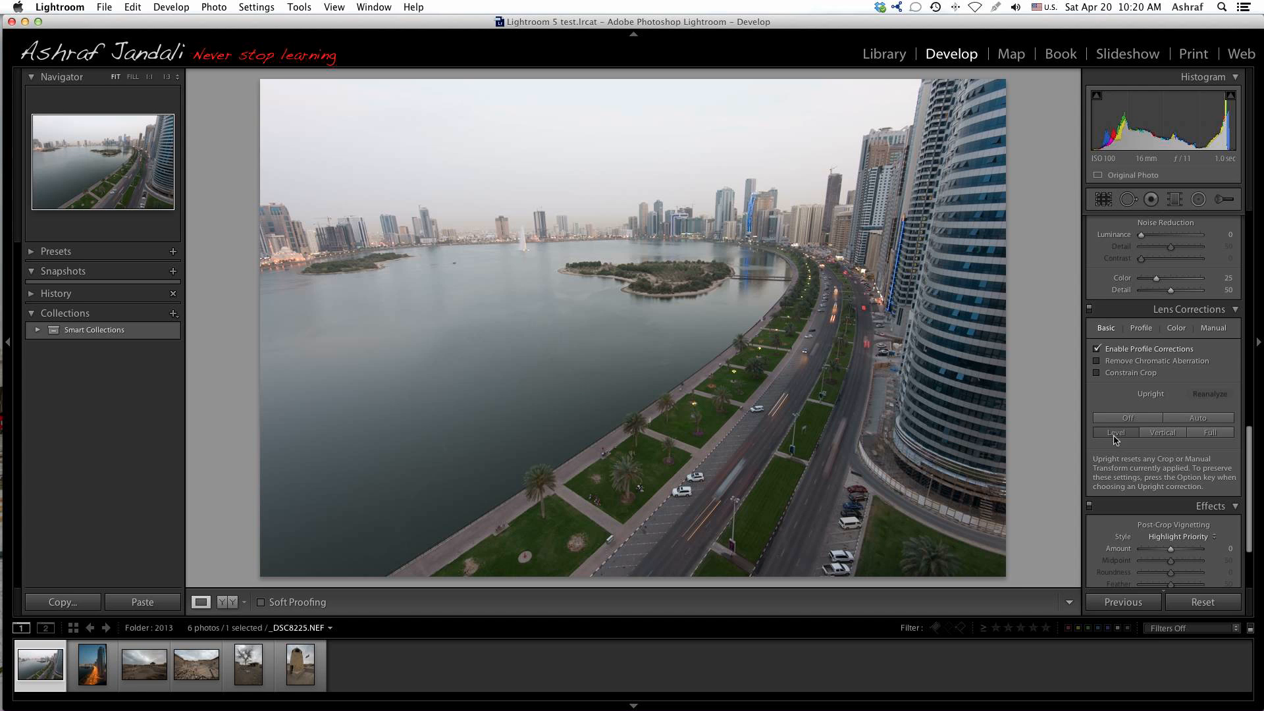
left_click(1120, 417)
left_click(1113, 440)
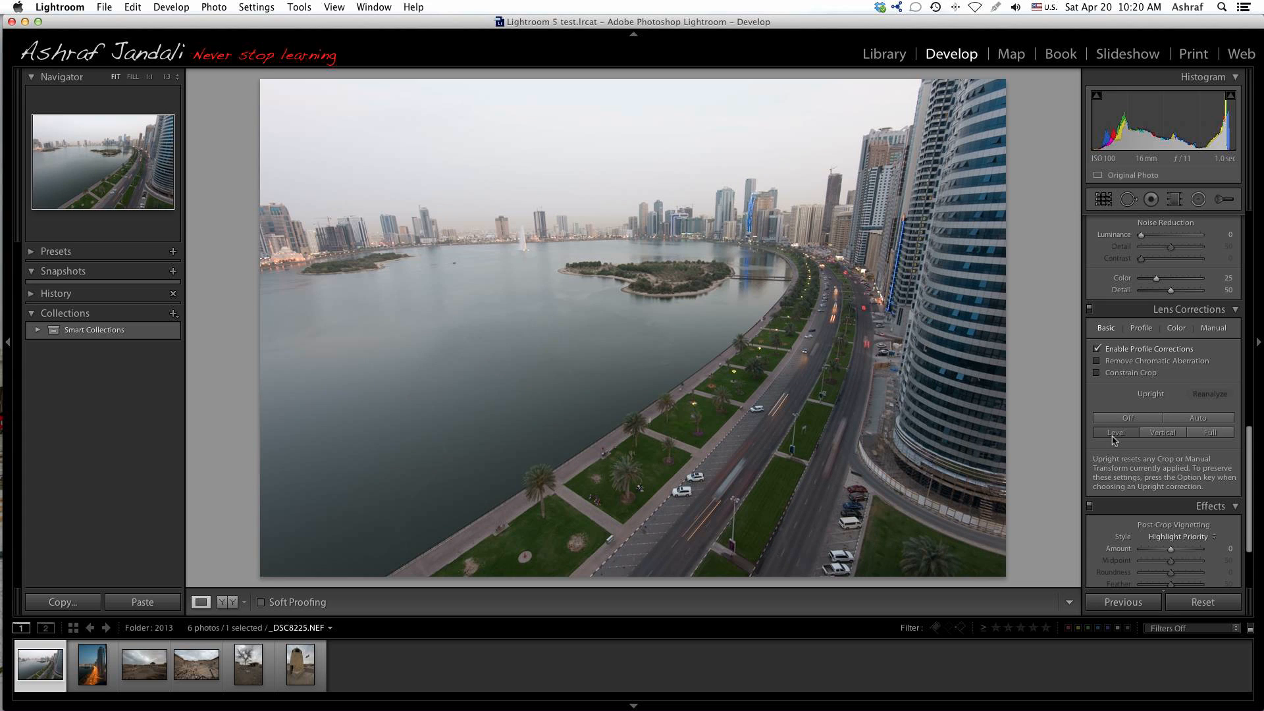
left_click(1161, 433)
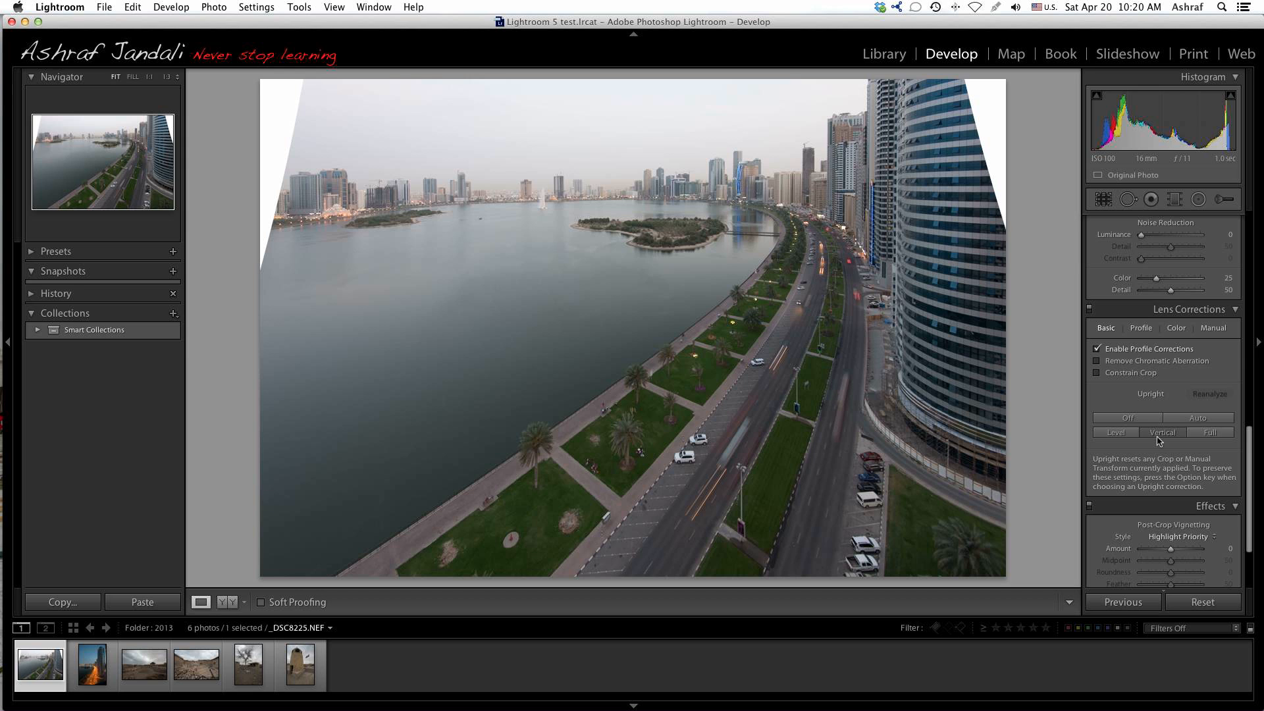
left_click(1138, 418)
left_click(1160, 432)
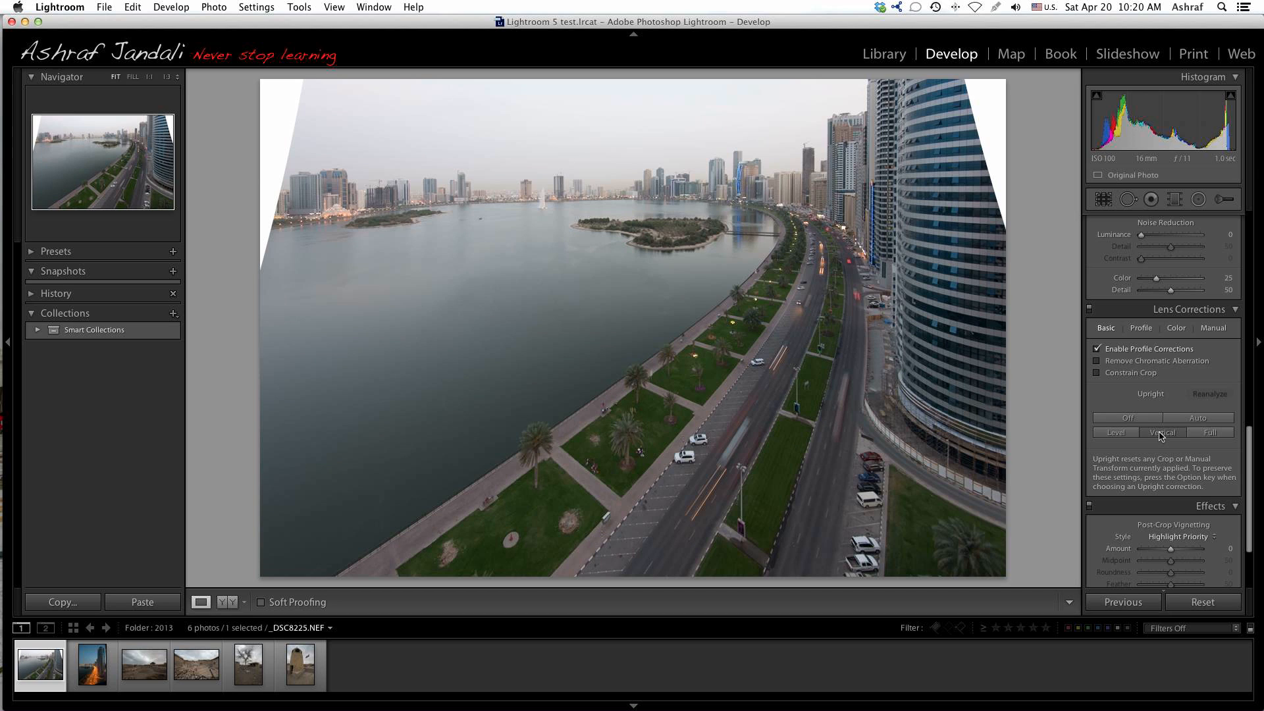
Apply the Full Upright correction to the waterfront photo
left_click(1209, 426)
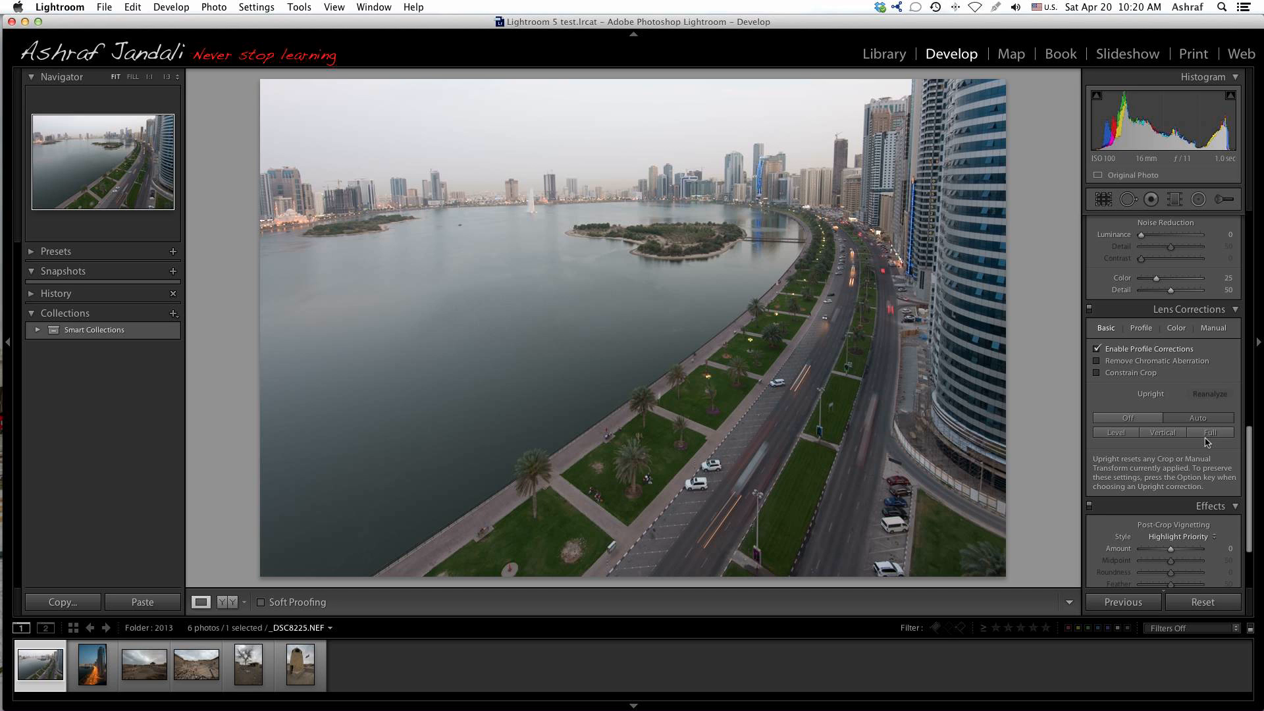
left_click(1209, 437)
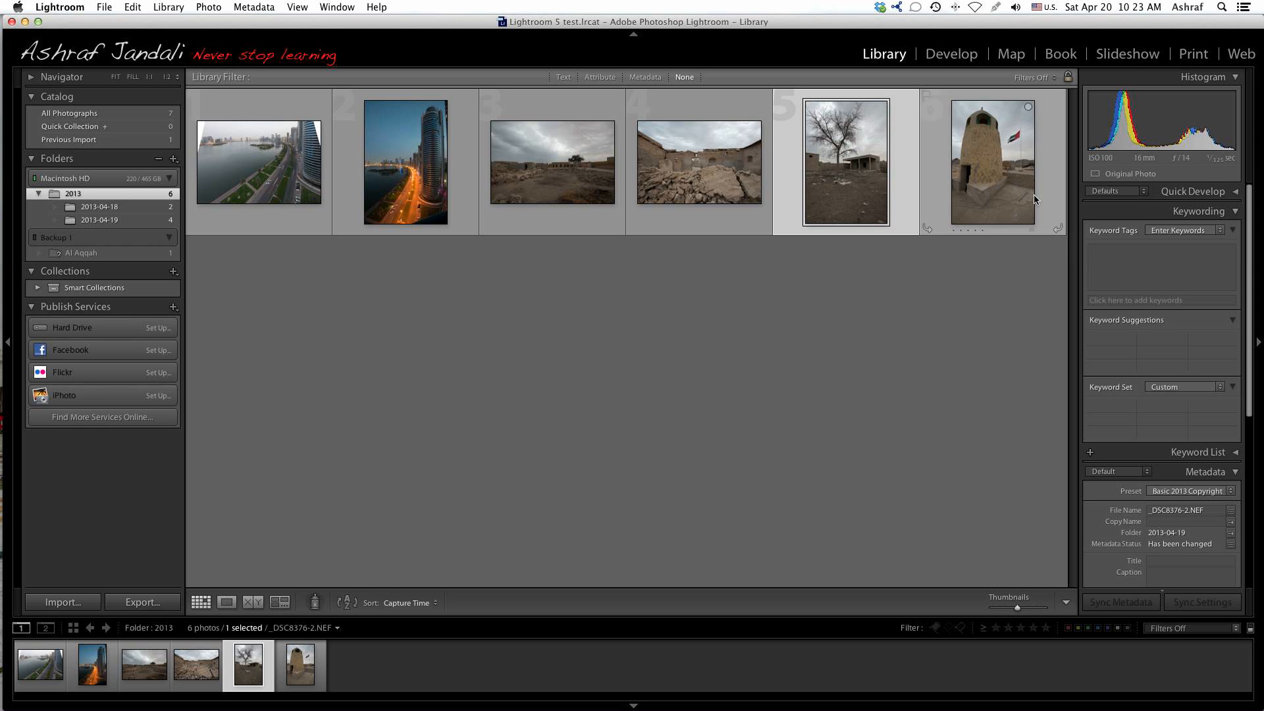
Open the bare tree photo _DSC8376-2.NEF zoomed in Develop and heal a sky spot and a stretch of overhead wire at brush size 37
key("z")
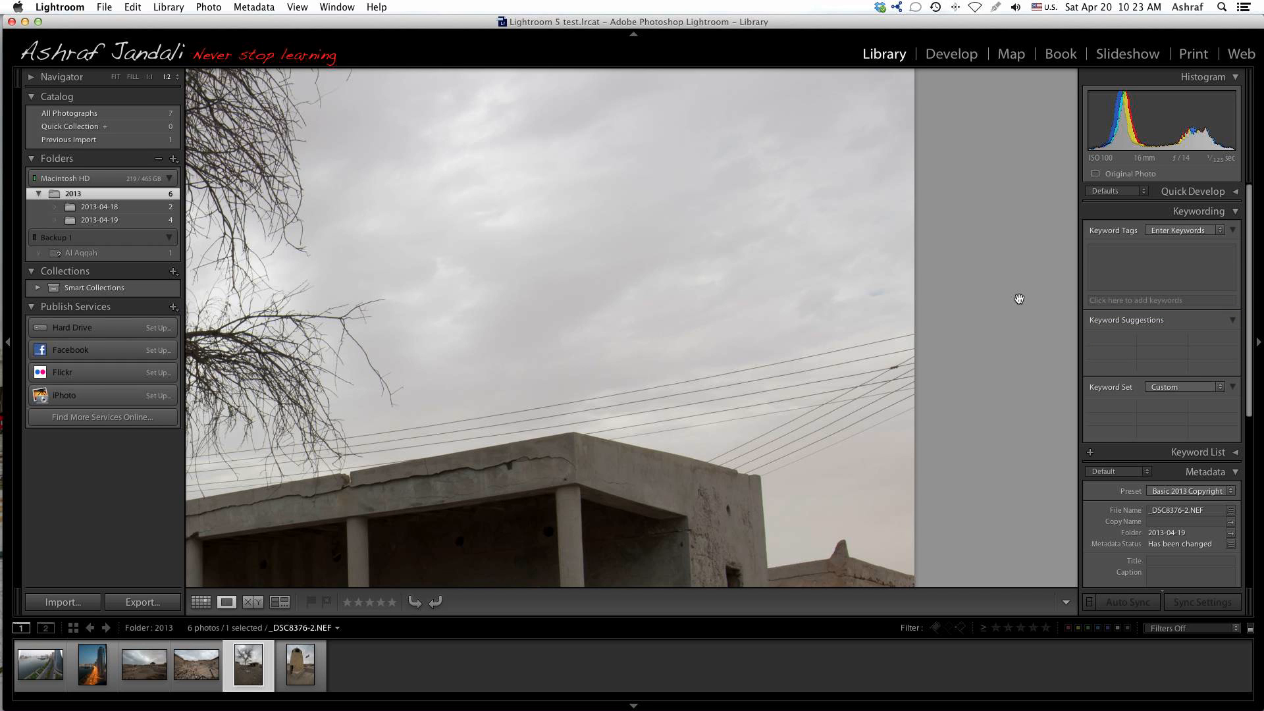
key("d")
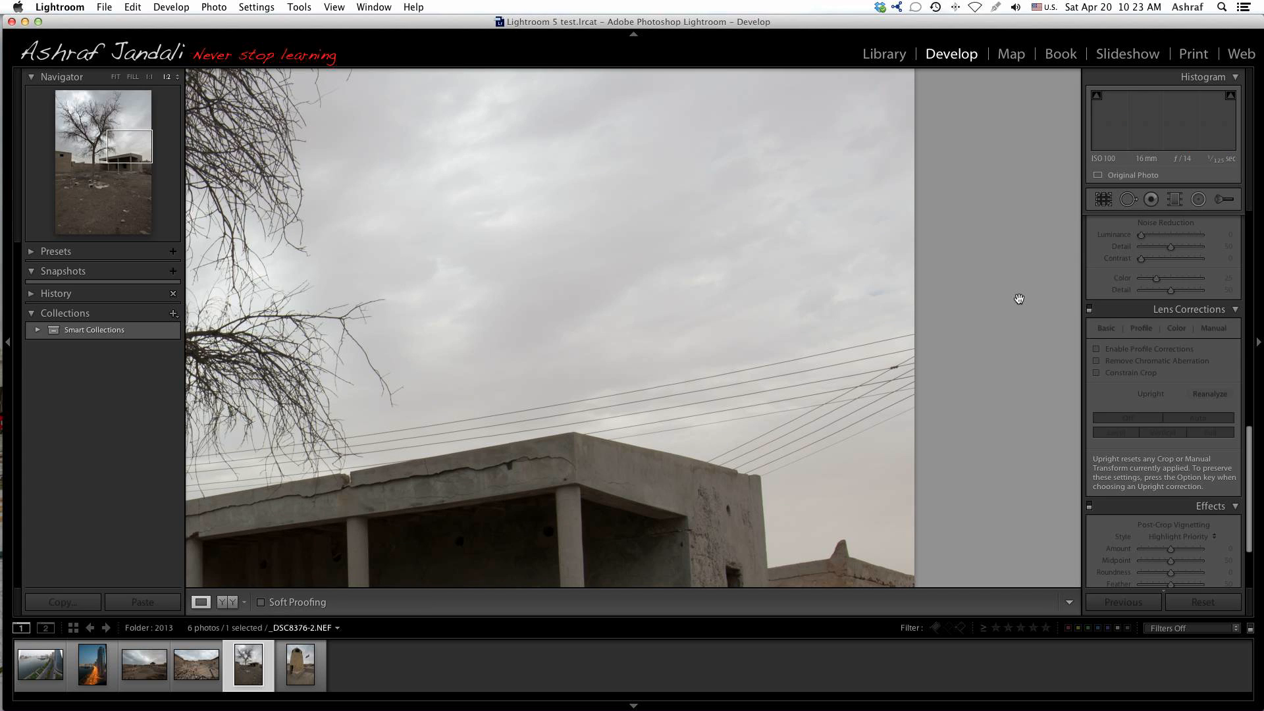
left_click(1135, 199)
left_click(1225, 222)
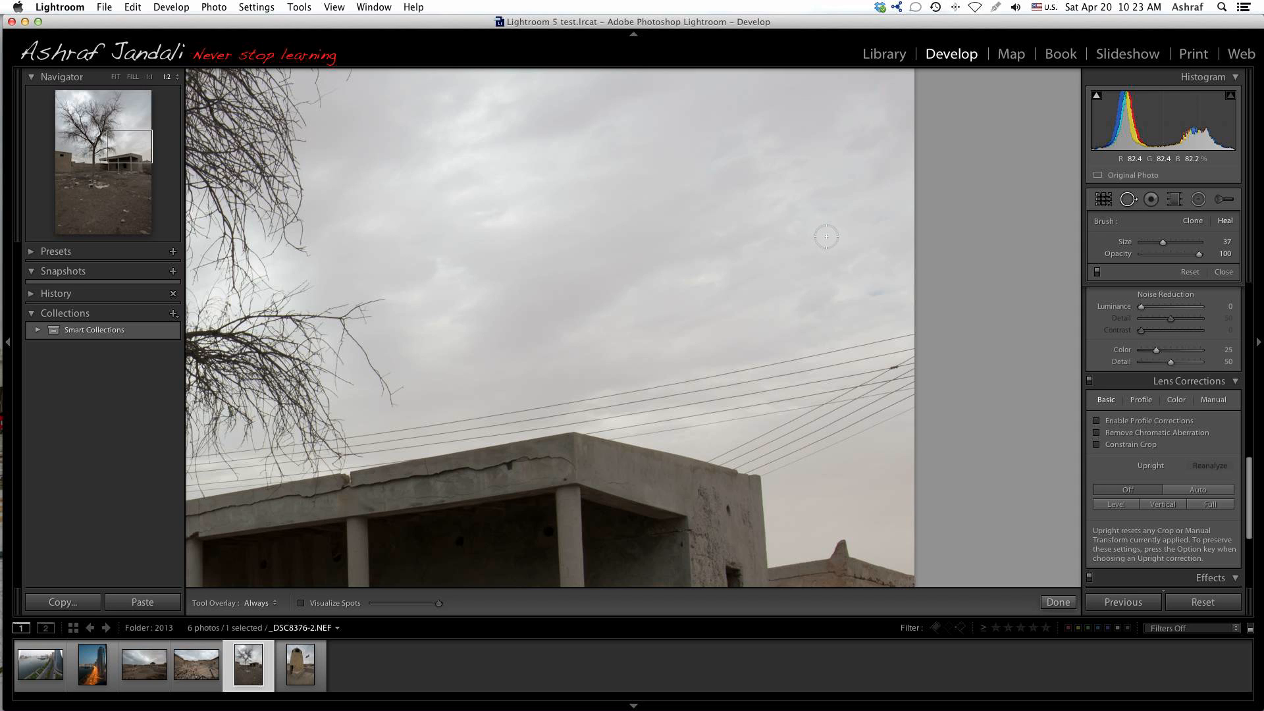
left_click(811, 197)
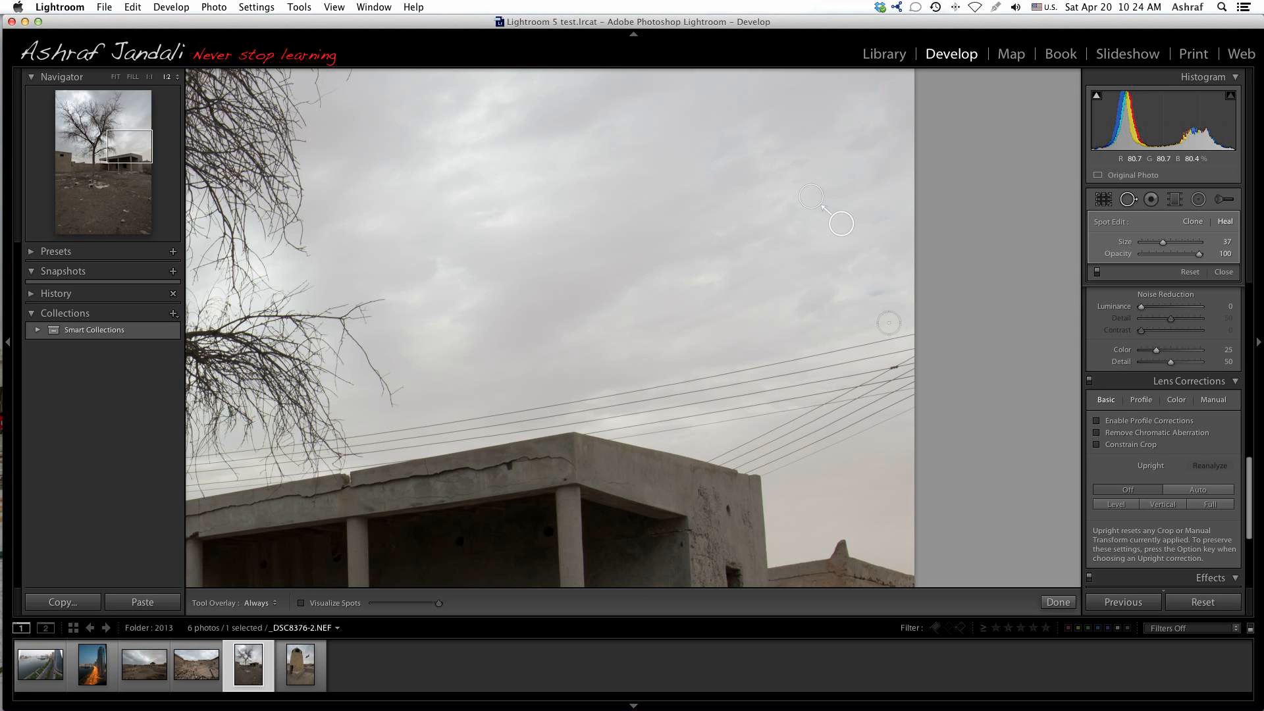
left_click_drag(910, 334, 747, 366)
Heal the upper pipe on the ground with a size 49 stroke, sample from clear ground below it, and finish Spot Removal
left_click_drag(897, 454, 838, 31)
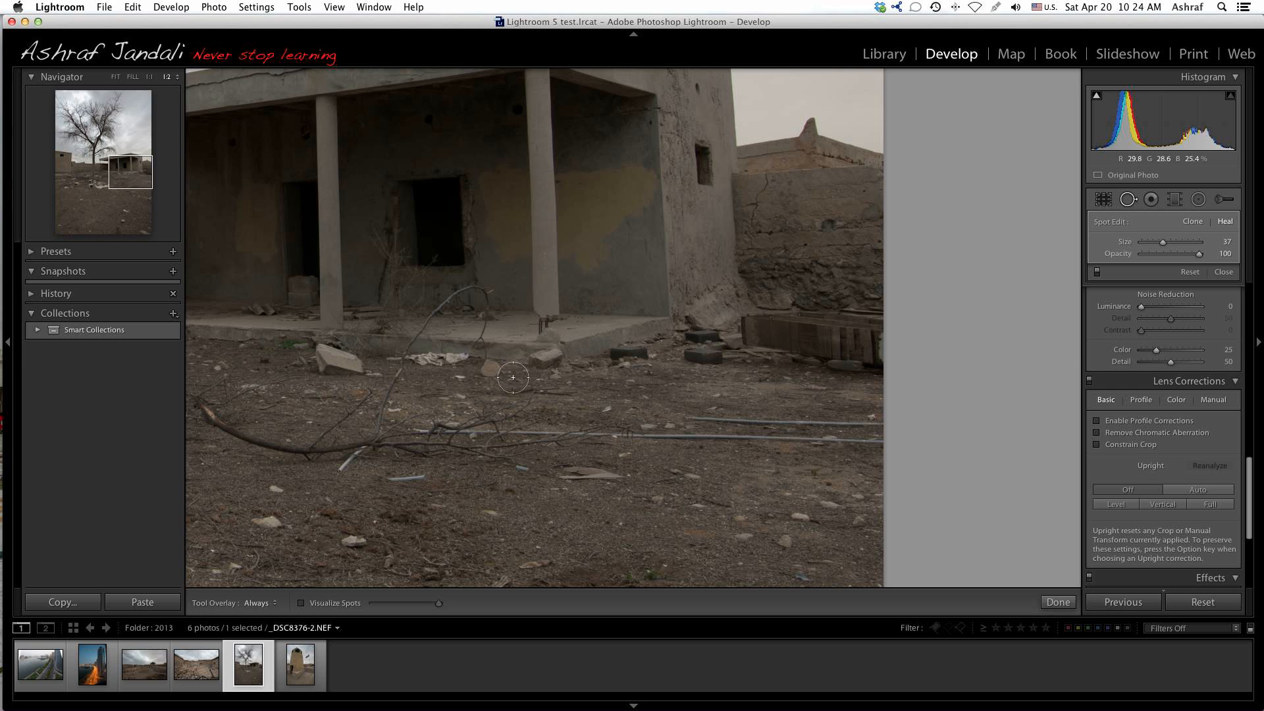
mouse_move(685, 415)
left_mouse_down()
mouse_move(869, 417)
mouse_move(859, 398)
left_mouse_up()
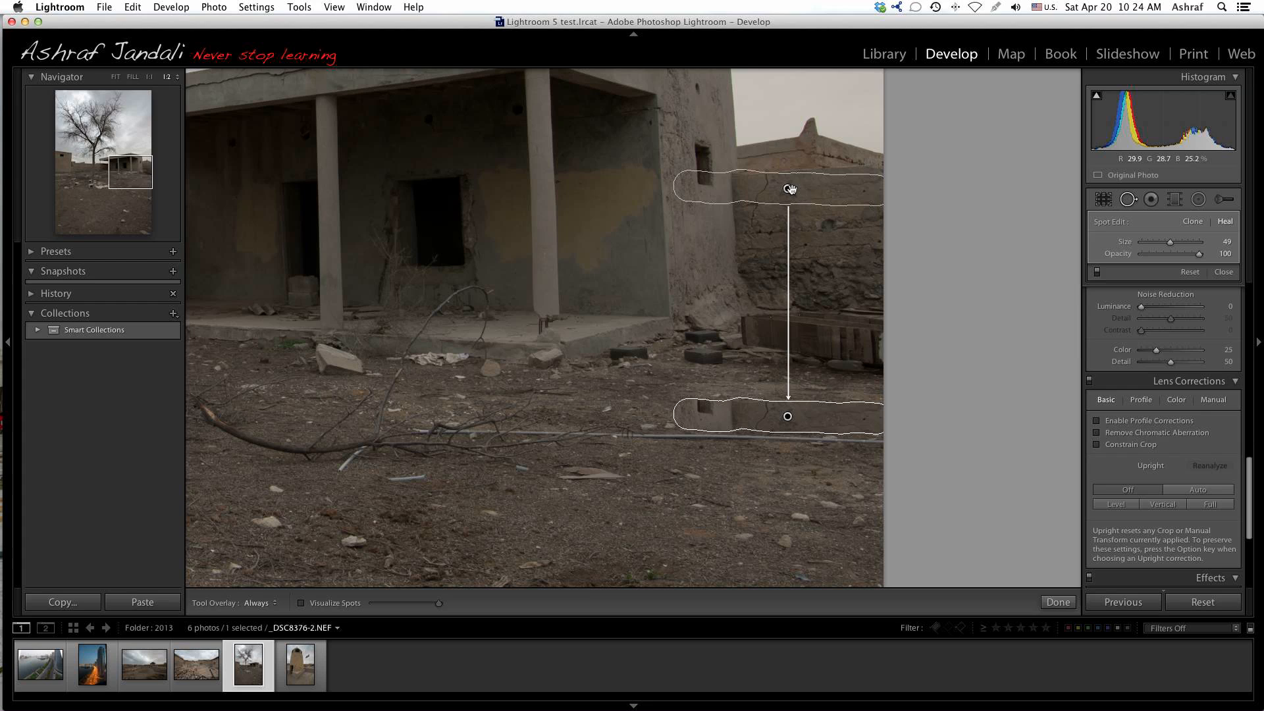
left_click_drag(790, 189, 675, 532)
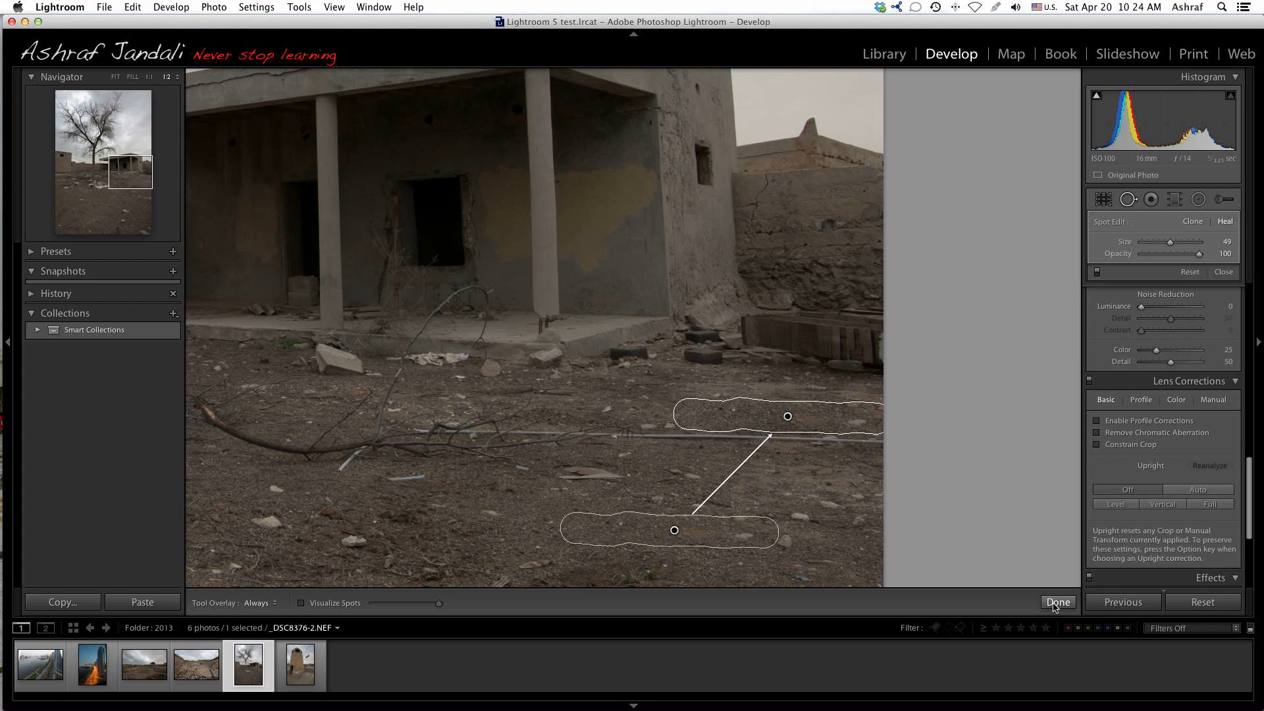
left_click(1057, 603)
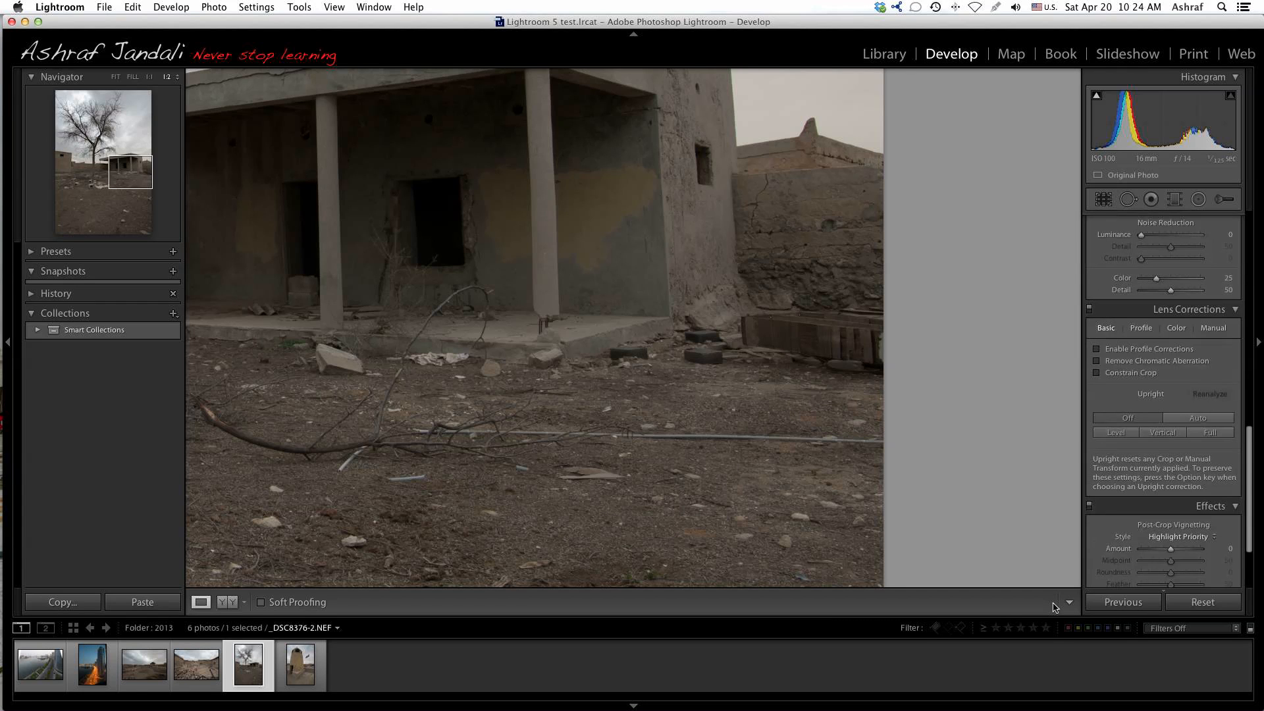